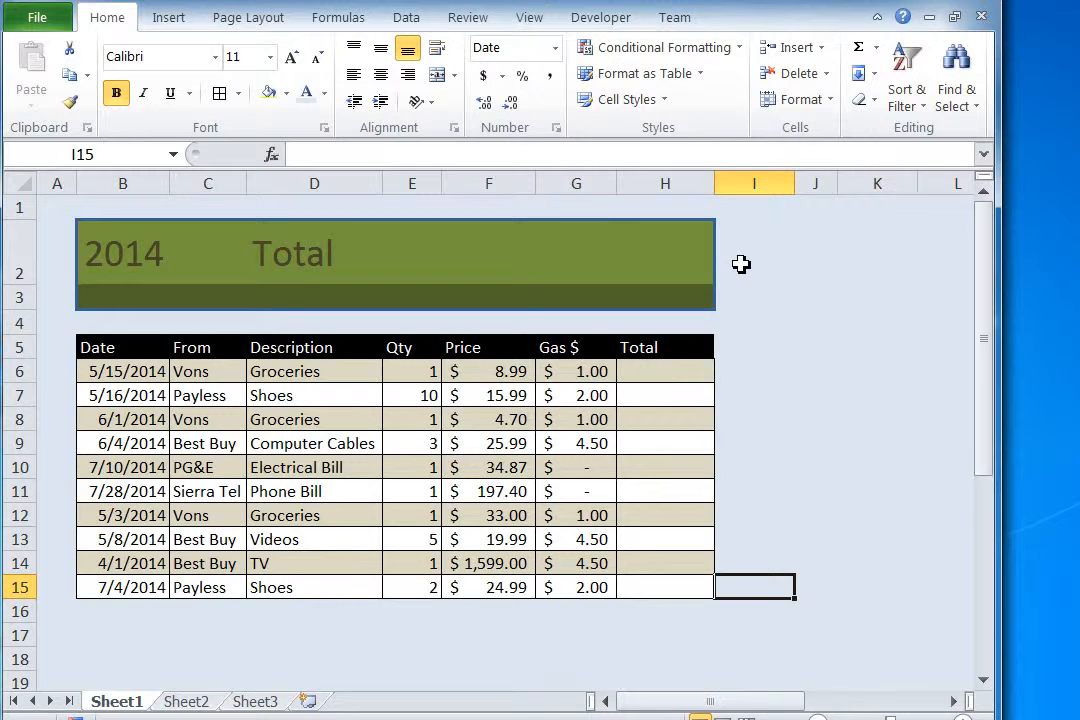
Step: Make the topic list beside the expense table (SORT through BASIC FORMULAS) bold with a black font
left_click_drag(741, 264, 933, 612)
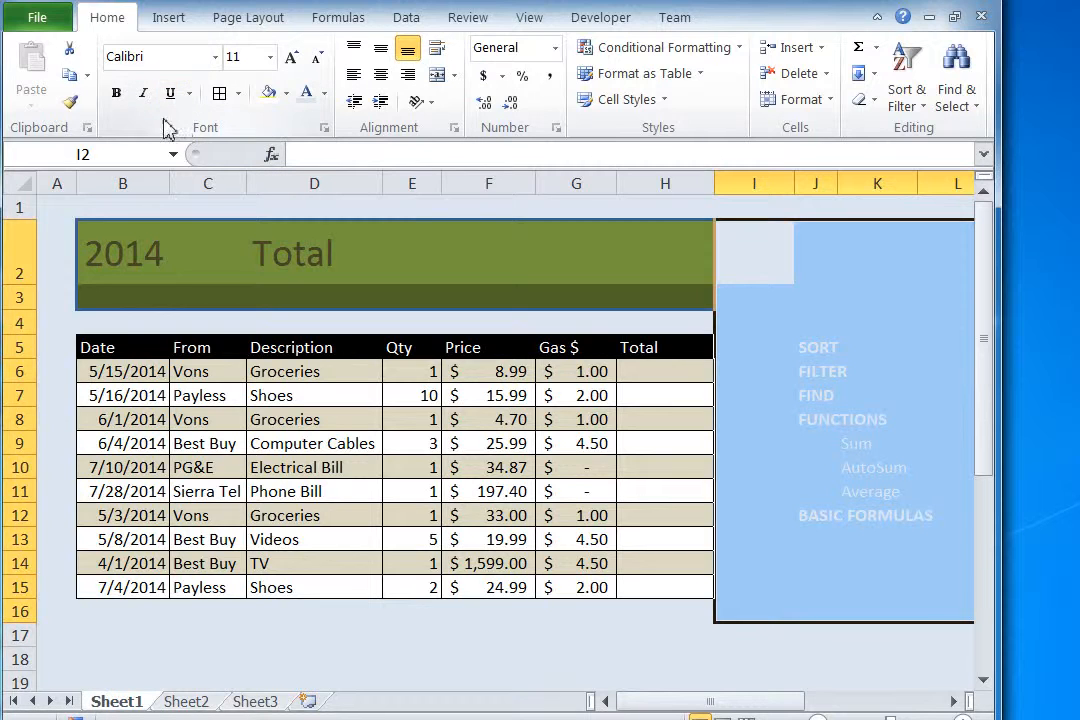
left_click(116, 92)
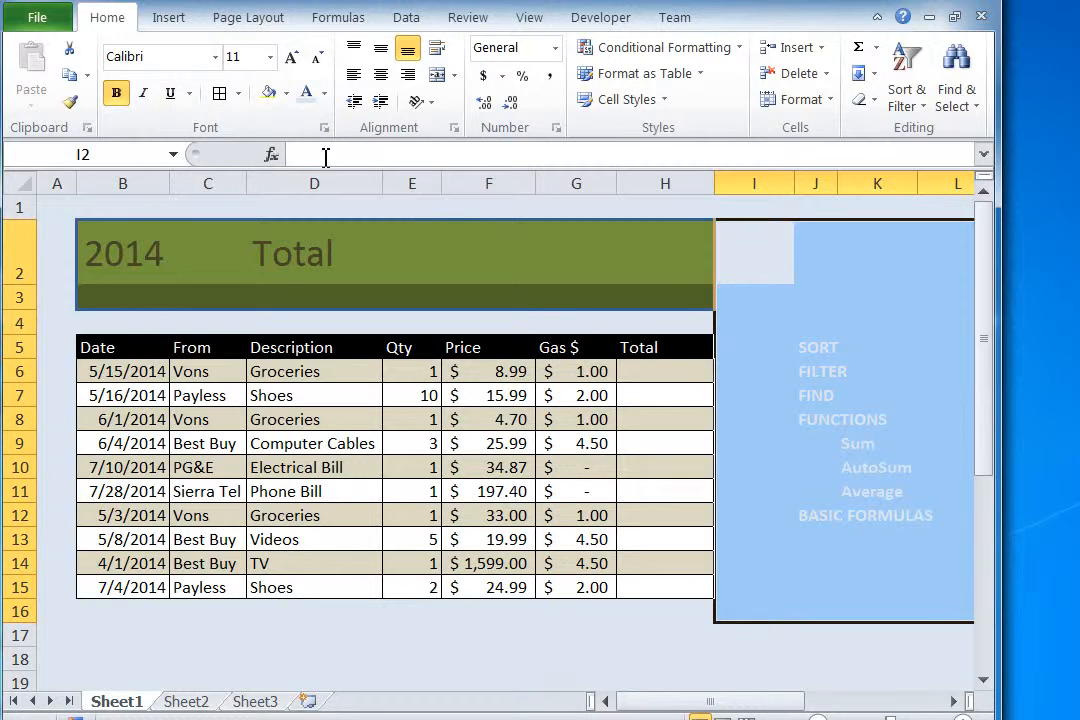
left_click(323, 93)
left_click(310, 118)
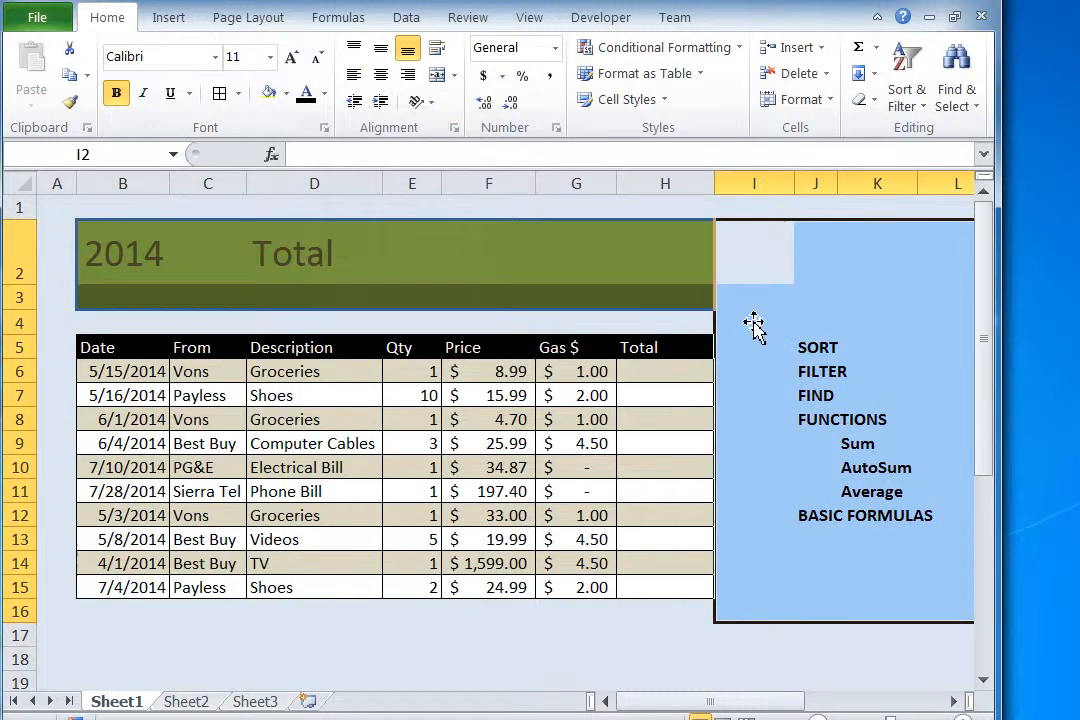
left_click(797, 594)
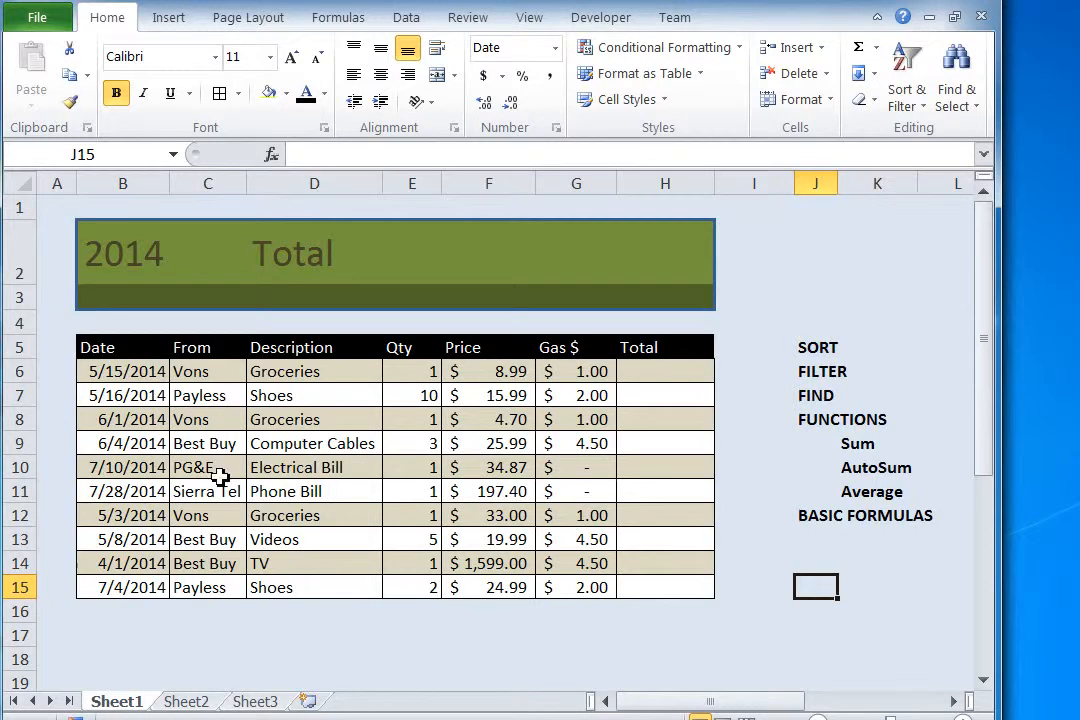
Step: Sort the expense table by the Date column from oldest to newest
left_click(150, 395)
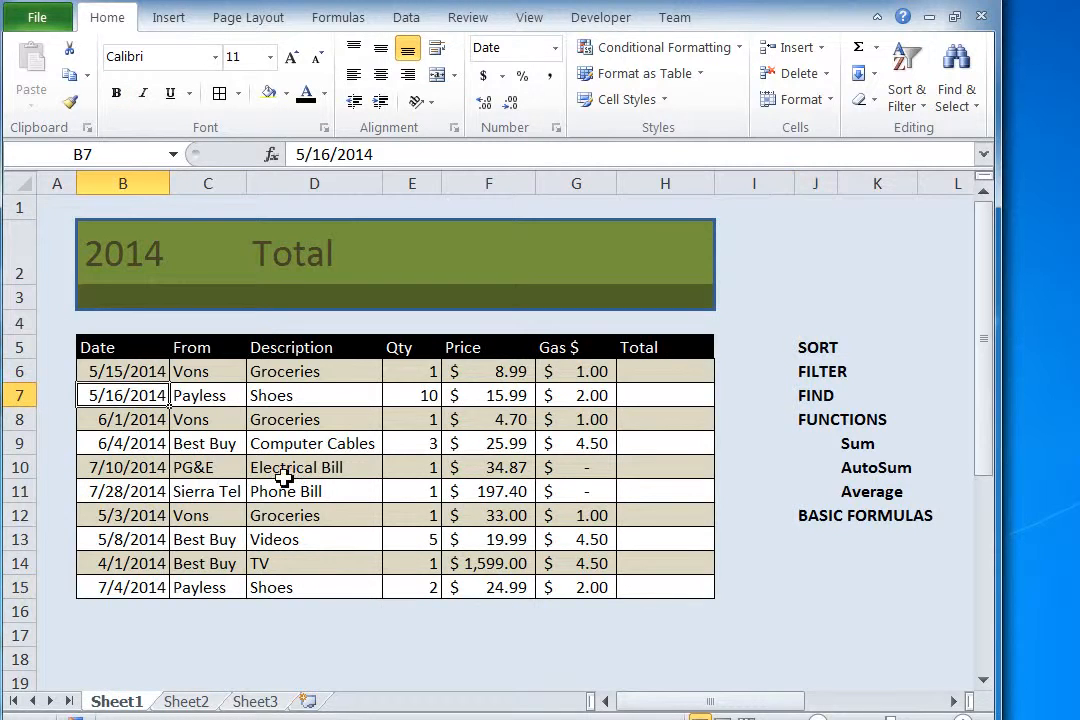
left_click(122, 468)
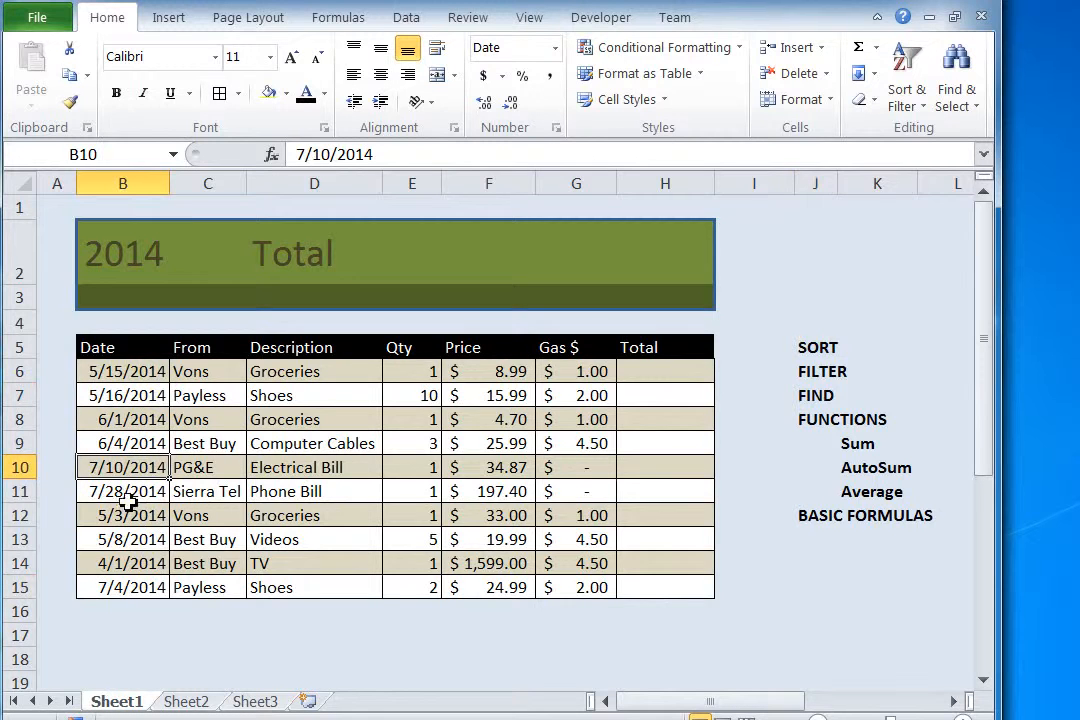
left_click(128, 492)
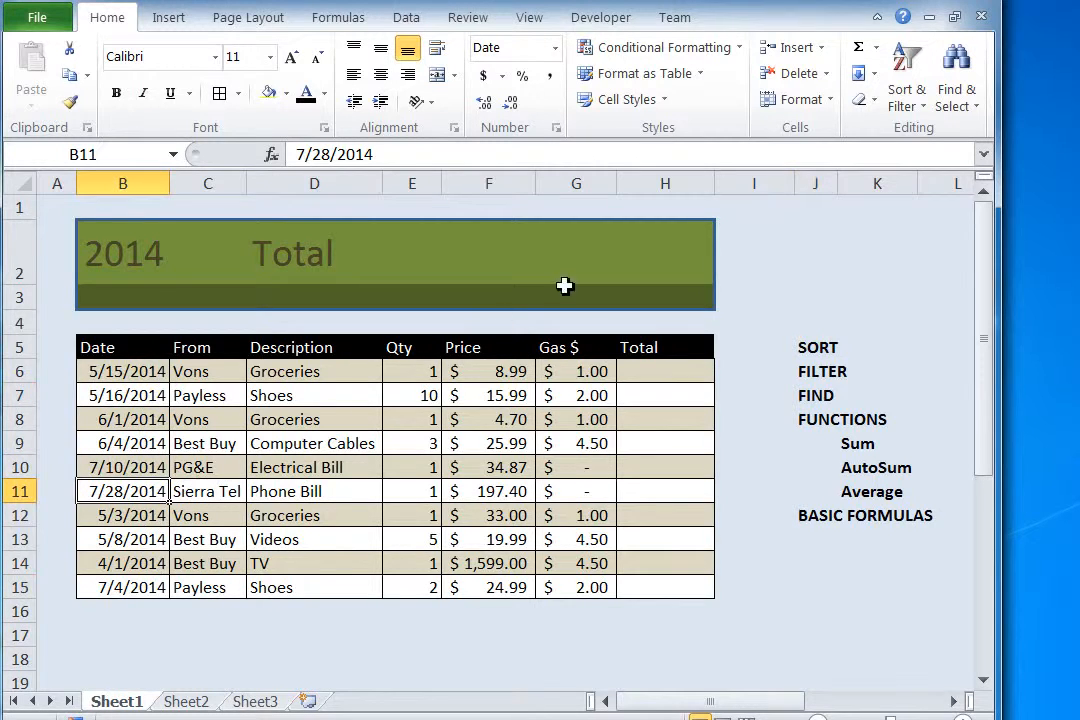
left_click(916, 82)
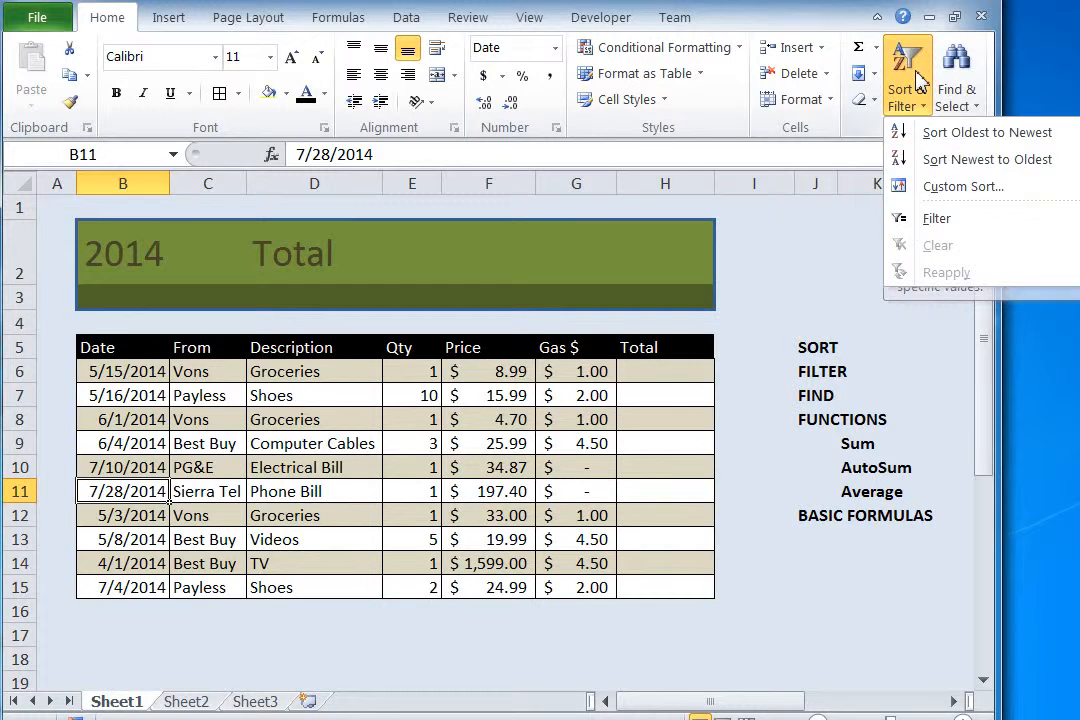
left_click(929, 133)
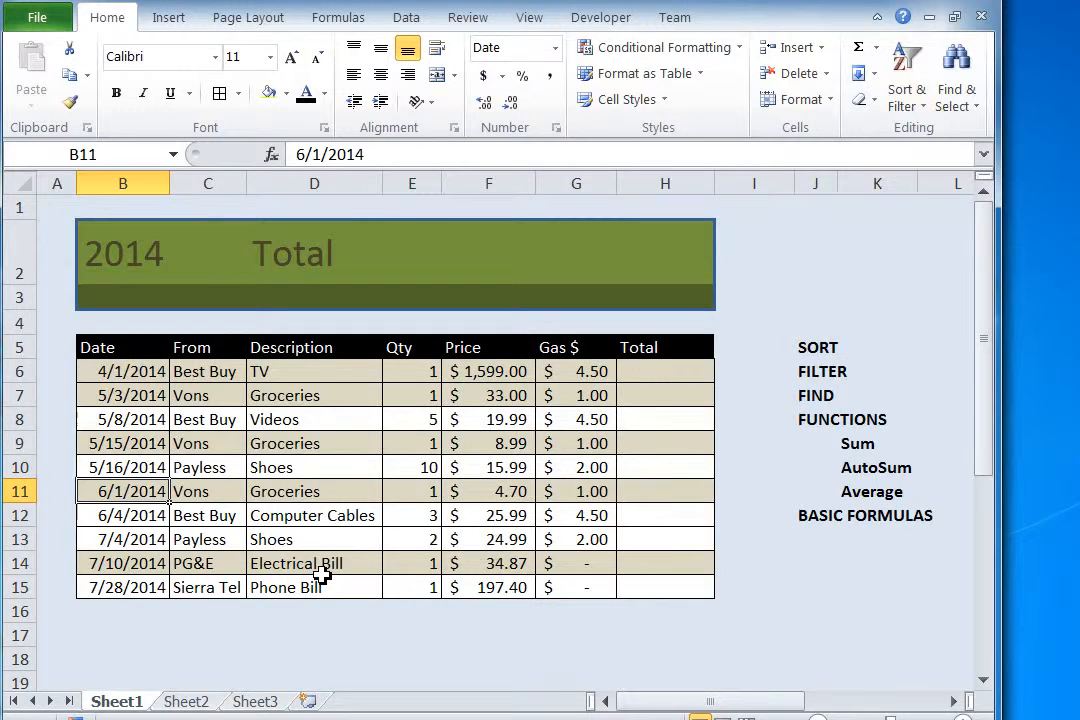
Step: Sort the expense table by the Price column from largest to smallest
left_click(512, 424)
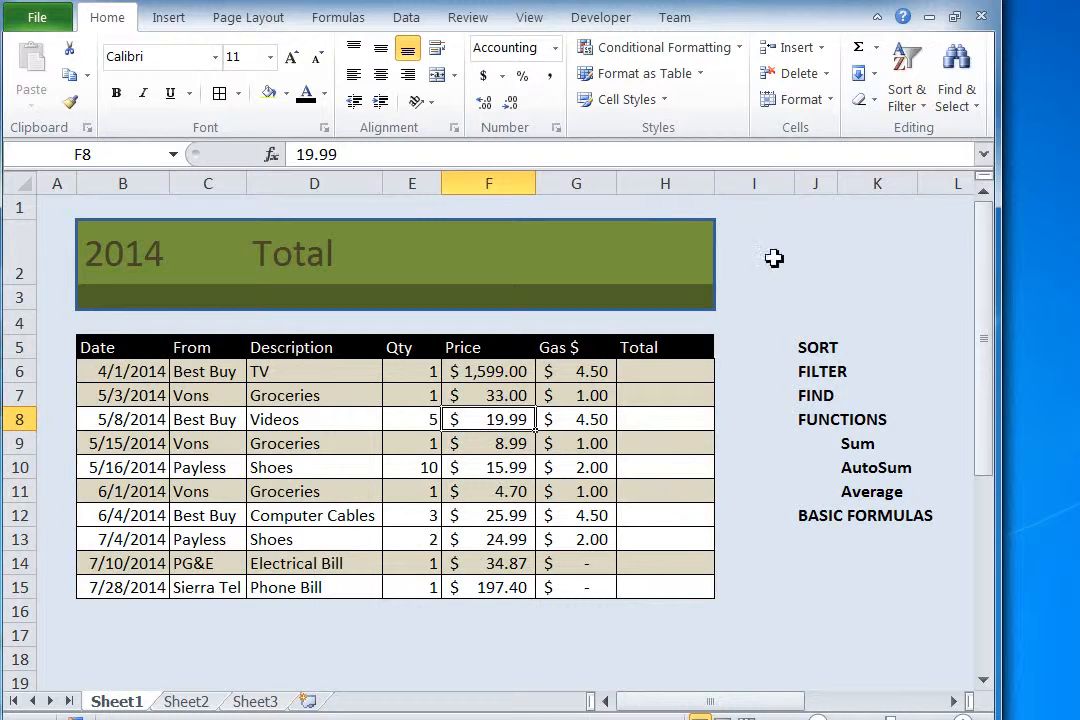
left_click(910, 97)
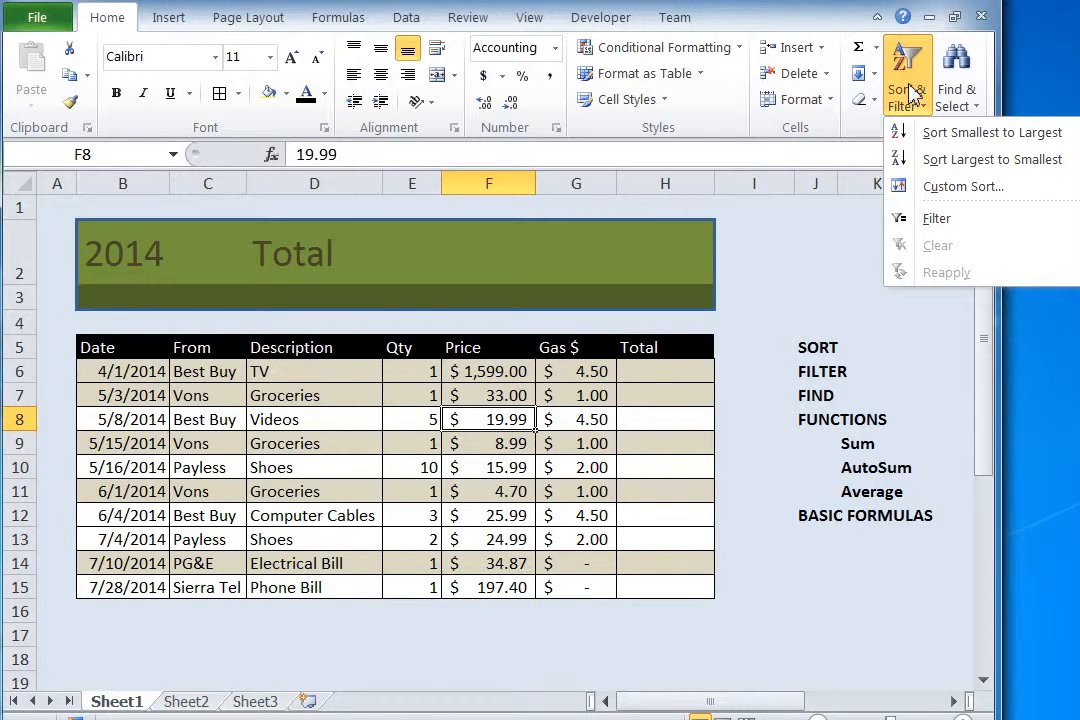
left_click(950, 165)
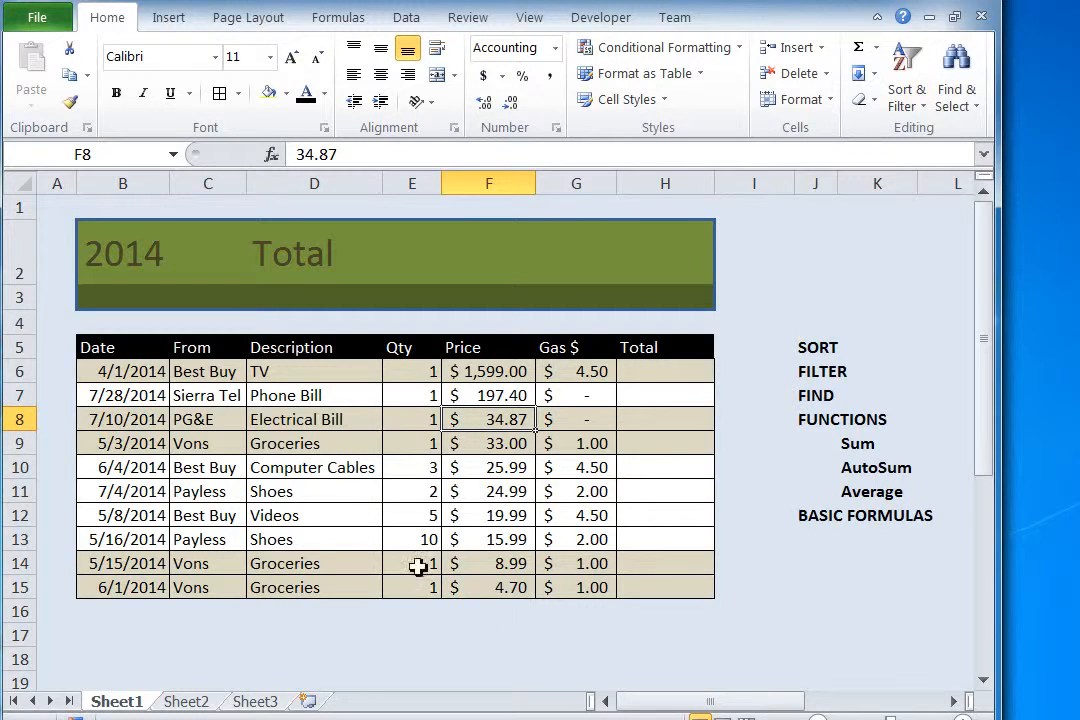
Step: Re-sort the expense table by date, oldest to newest
left_click(138, 398)
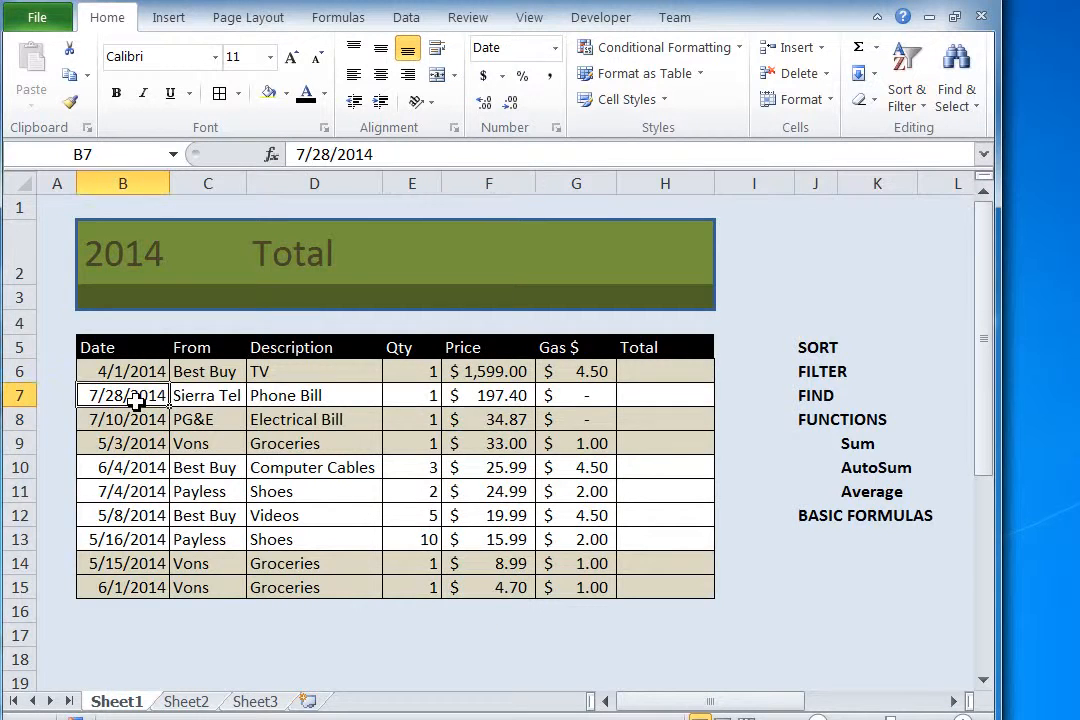
left_click(908, 97)
left_click(935, 135)
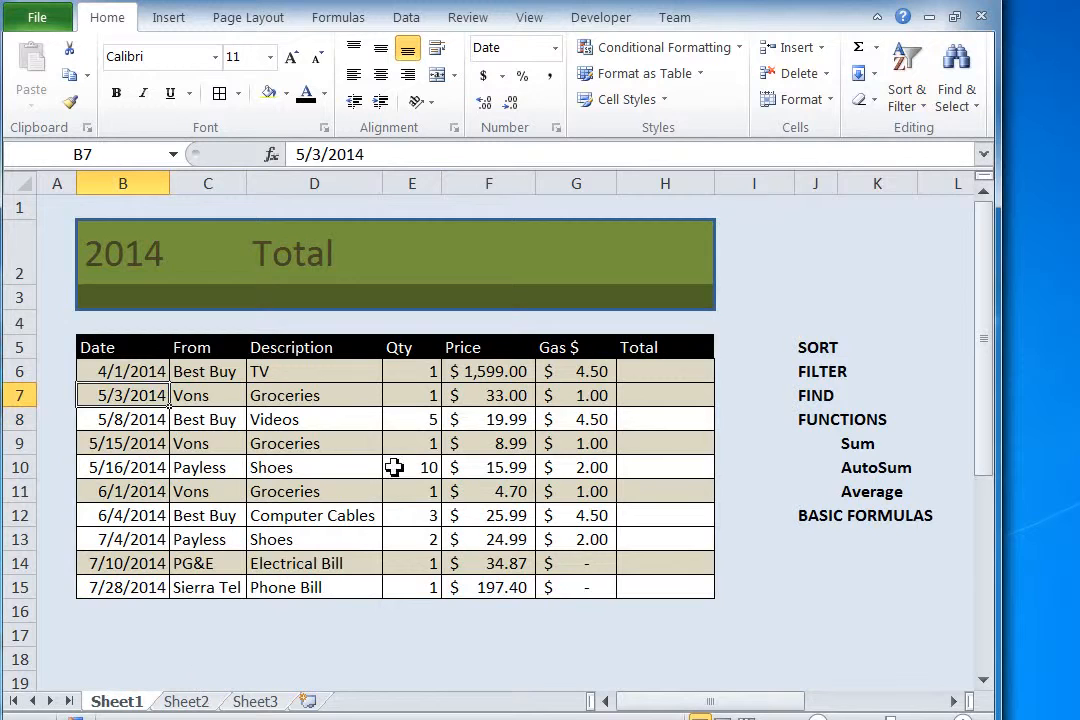
Step: Turn on filtering for the header row of the expense table
left_click(345, 470)
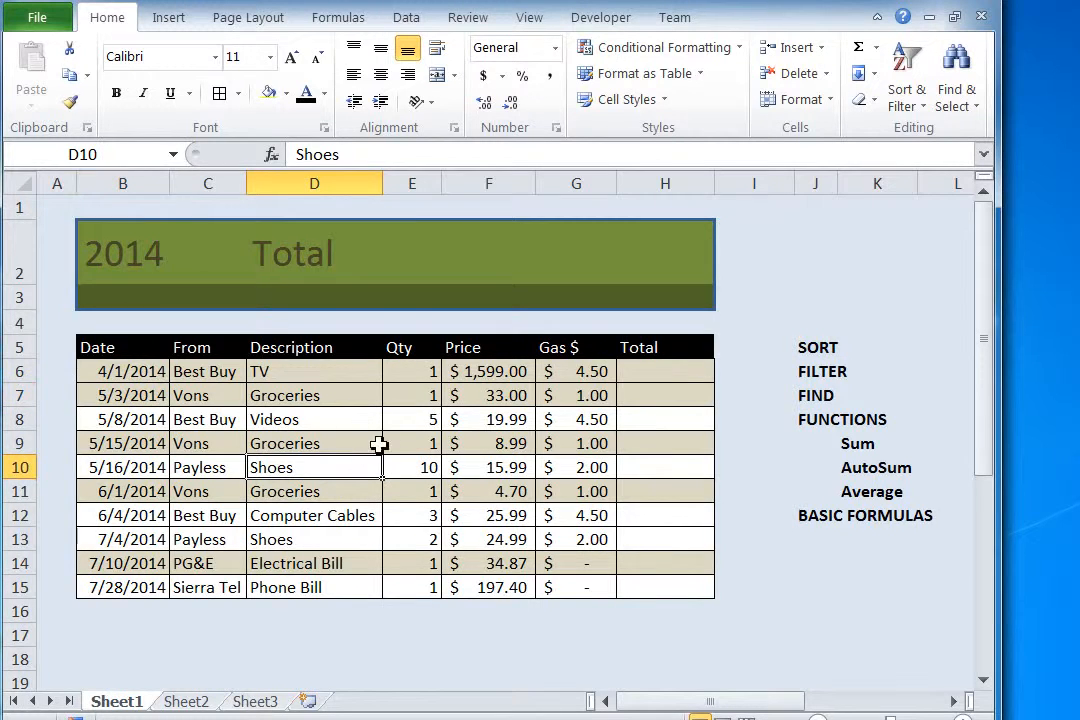
left_click(410, 396)
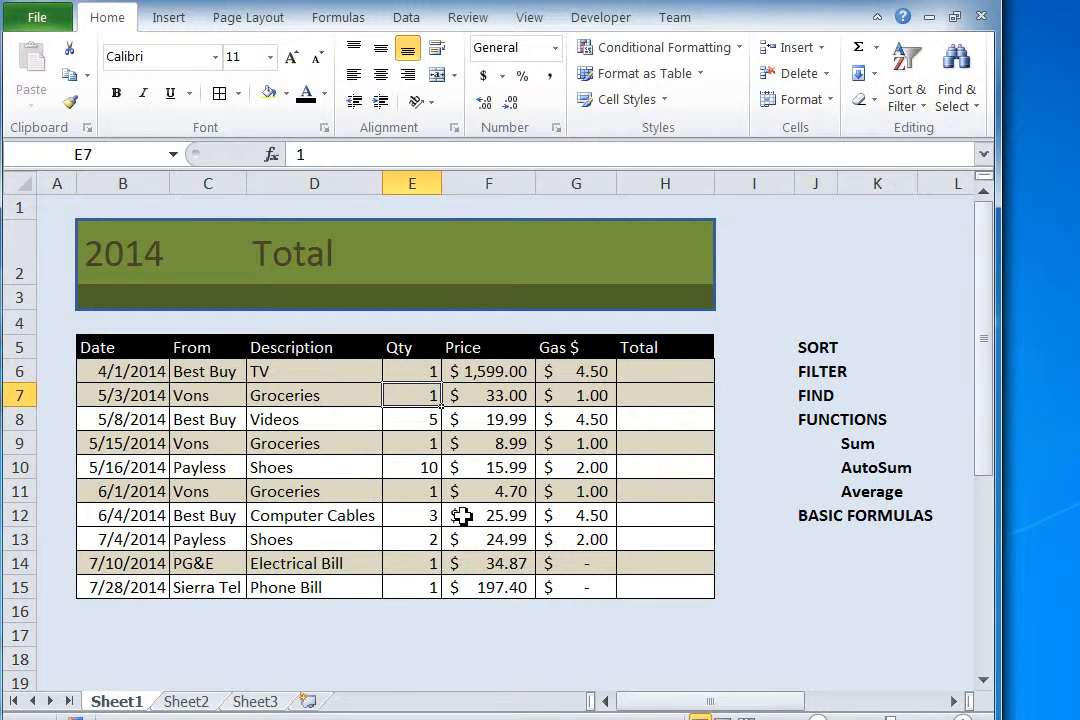
left_click(911, 92)
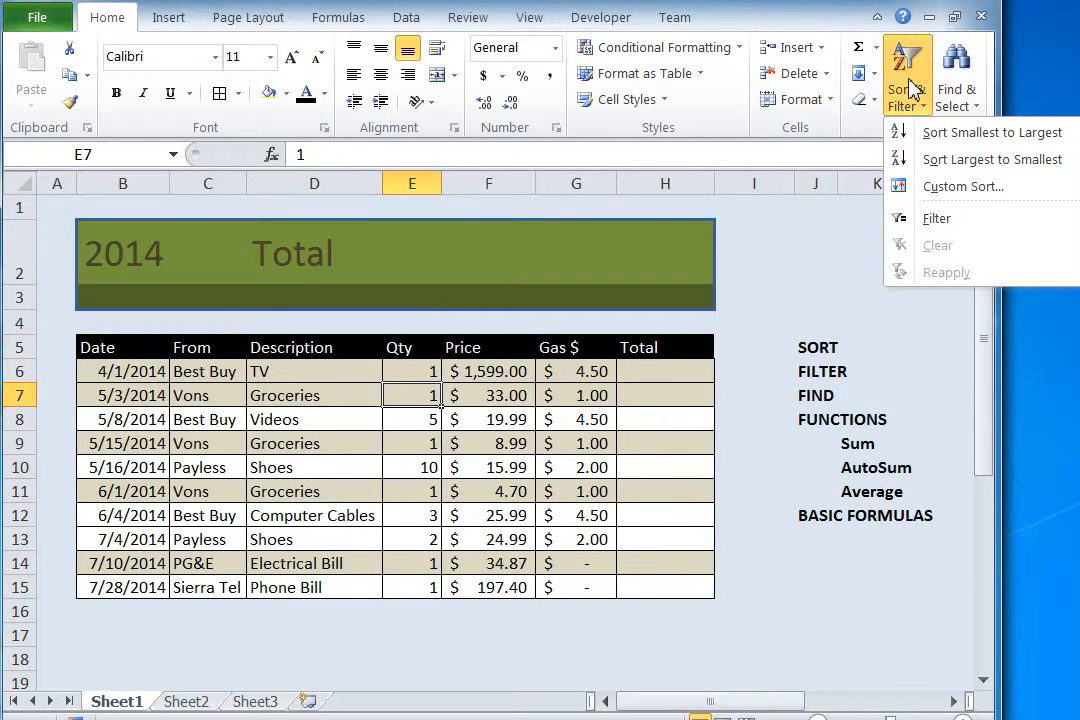
left_click(944, 226)
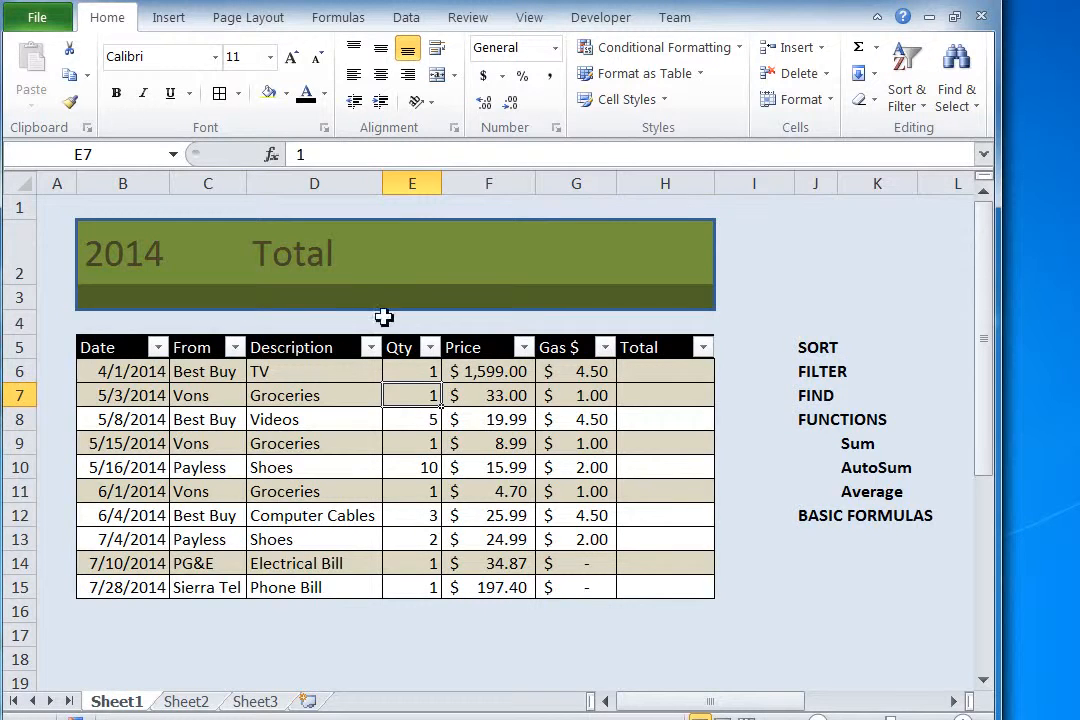
Step: Filter the Description column to show only the Shoes rows
left_click(370, 350)
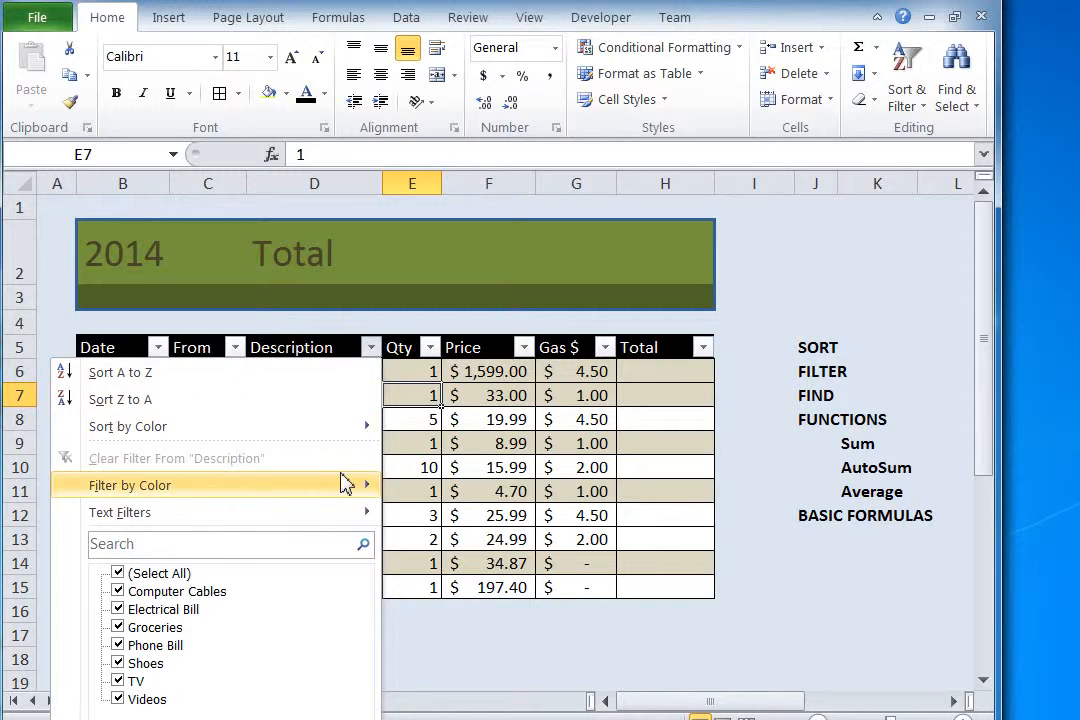
left_click(119, 574)
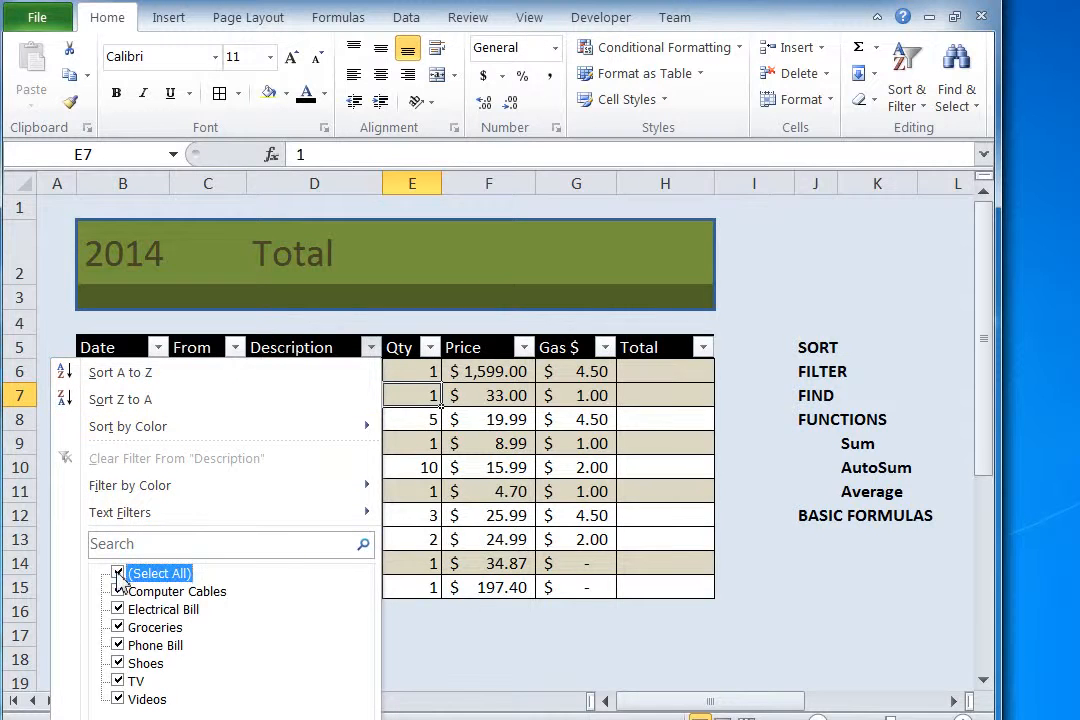
left_click(118, 663)
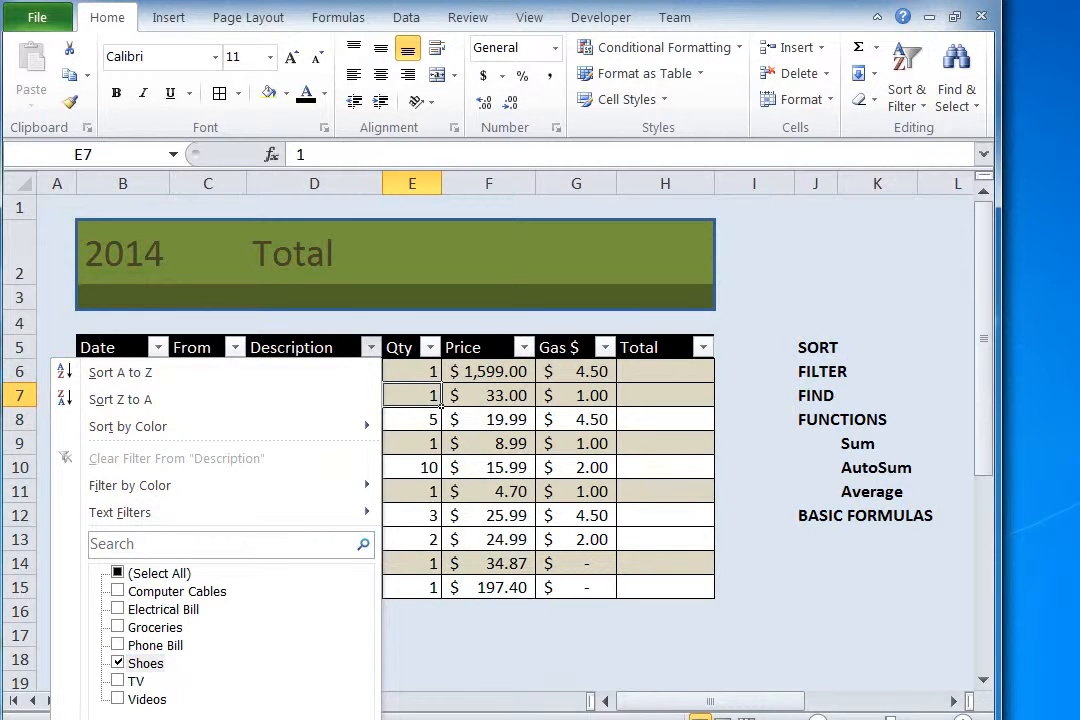
left_click(256, 719)
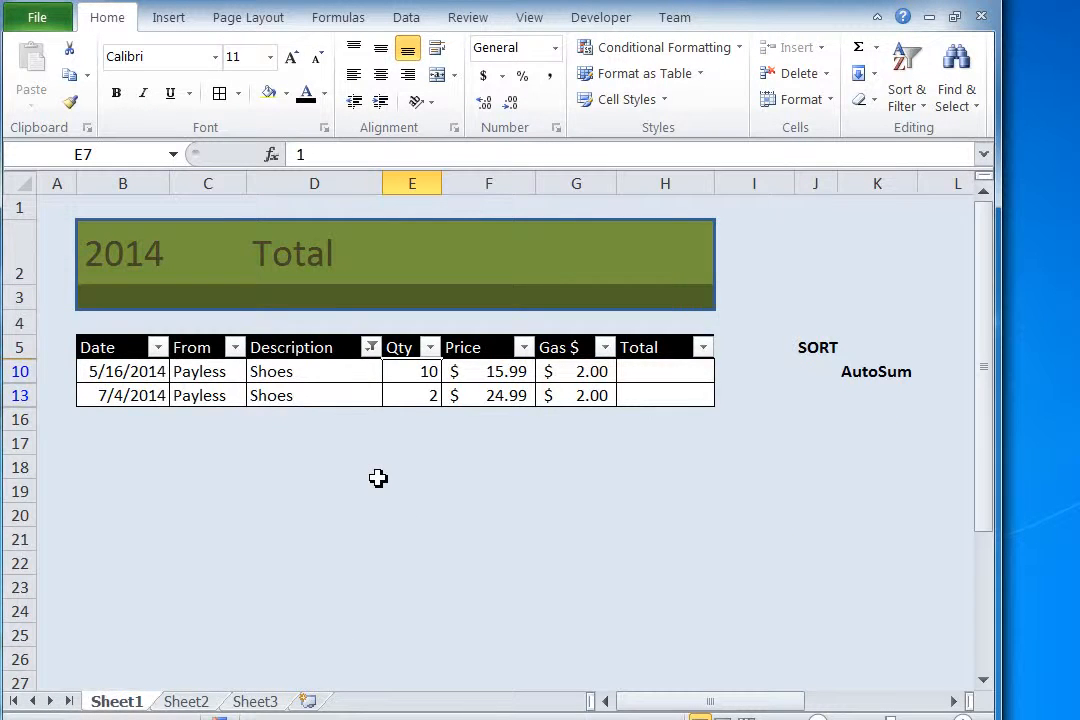
Step: Include Groceries along with Shoes in the Description column's filter
left_click(371, 347)
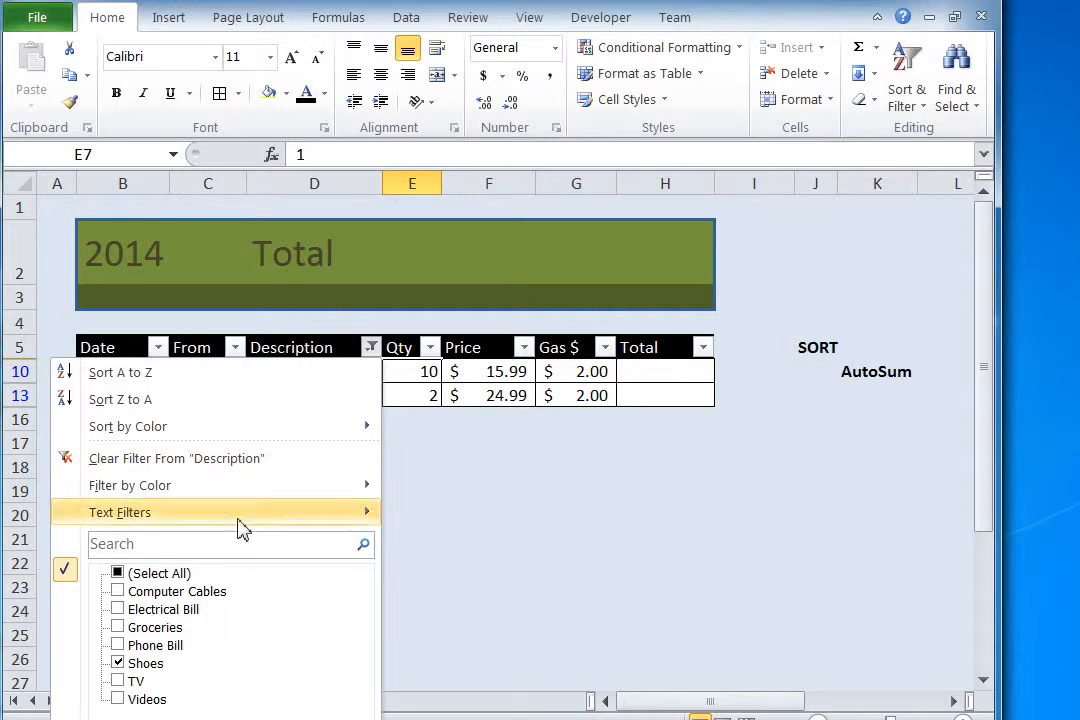
left_click(120, 628)
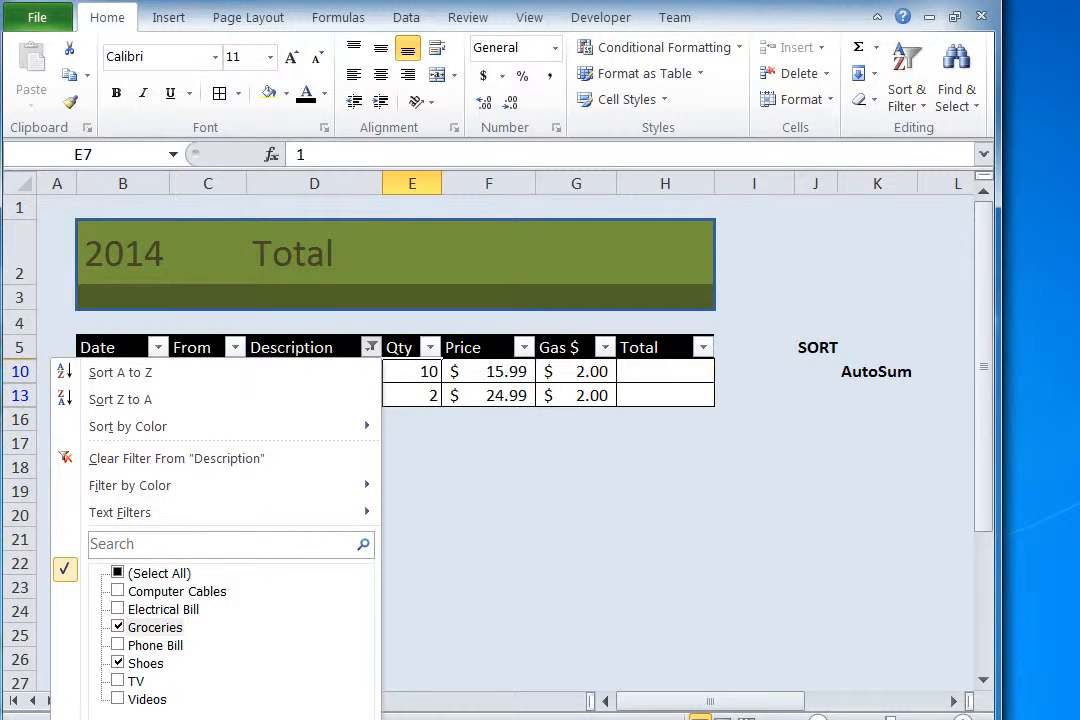
left_click(255, 718)
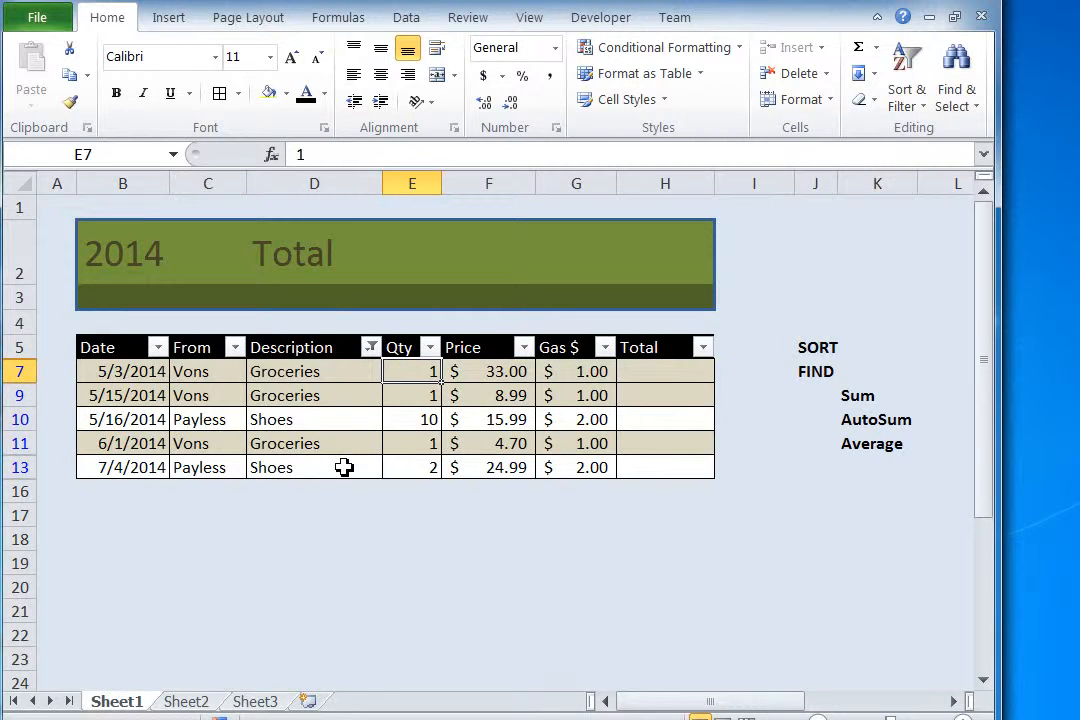
Step: Reselect all values in the Description column's filter to show every expense row
left_click(371, 348)
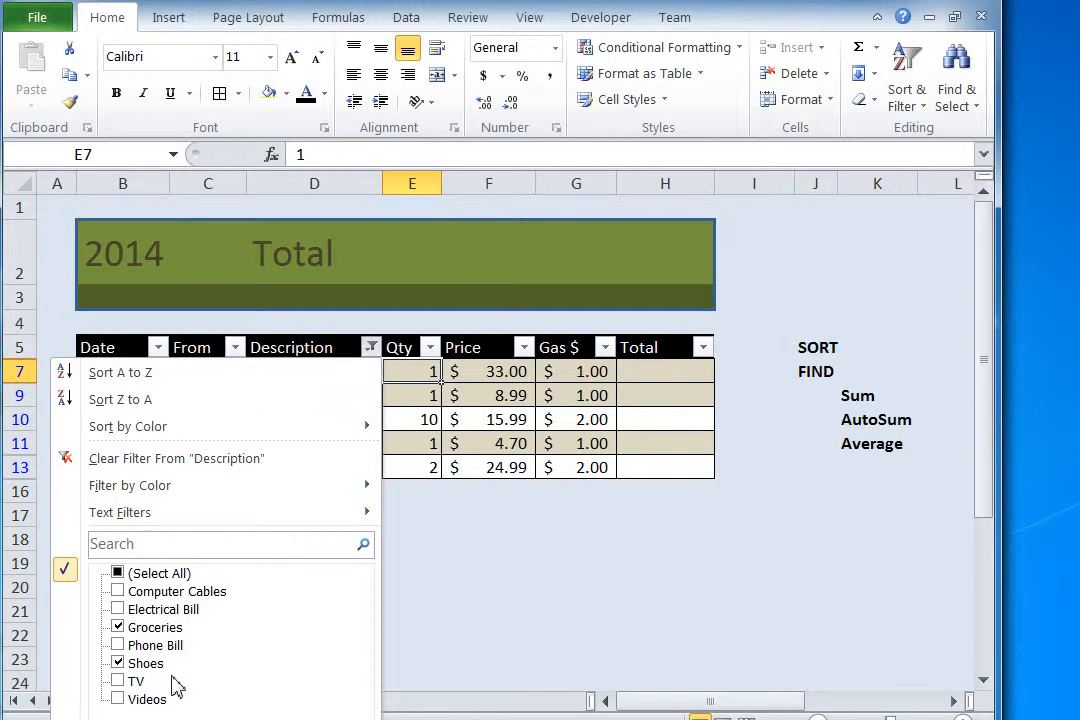
left_click(118, 574)
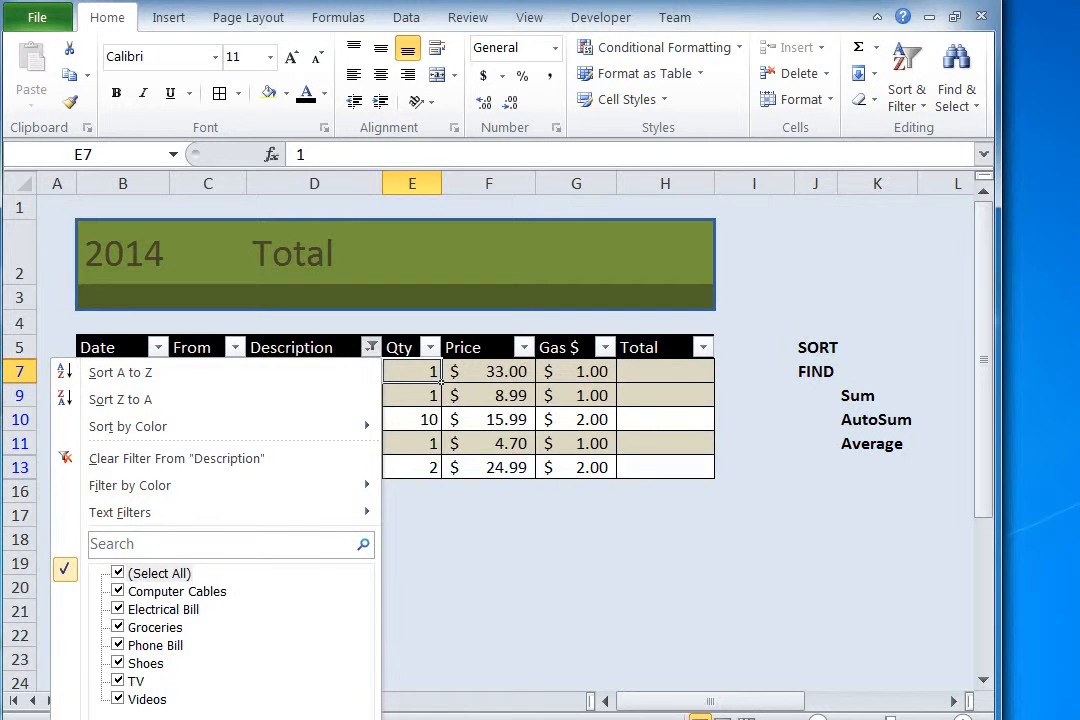
key("Return")
left_click(340, 491)
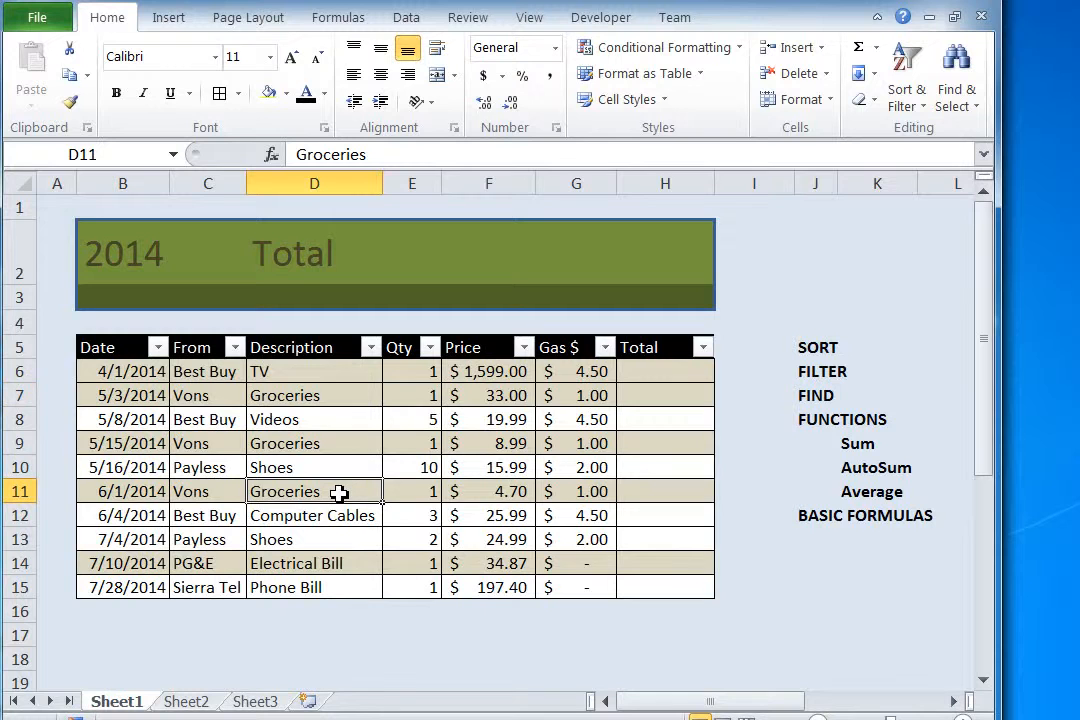
left_click(524, 347)
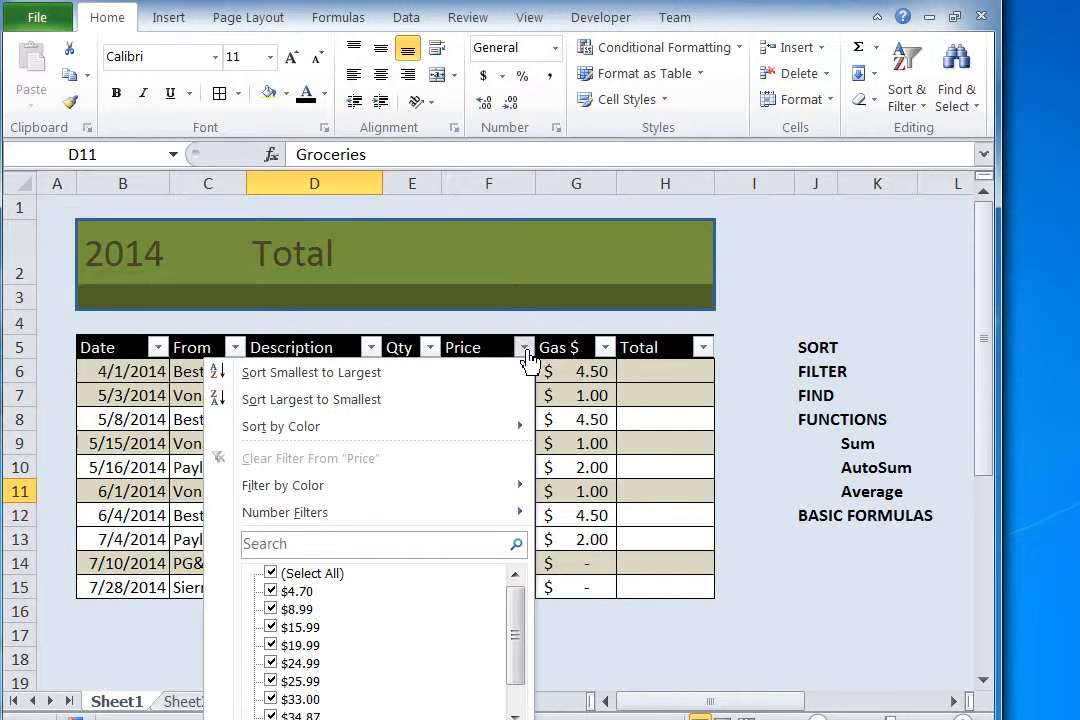
left_click(525, 348)
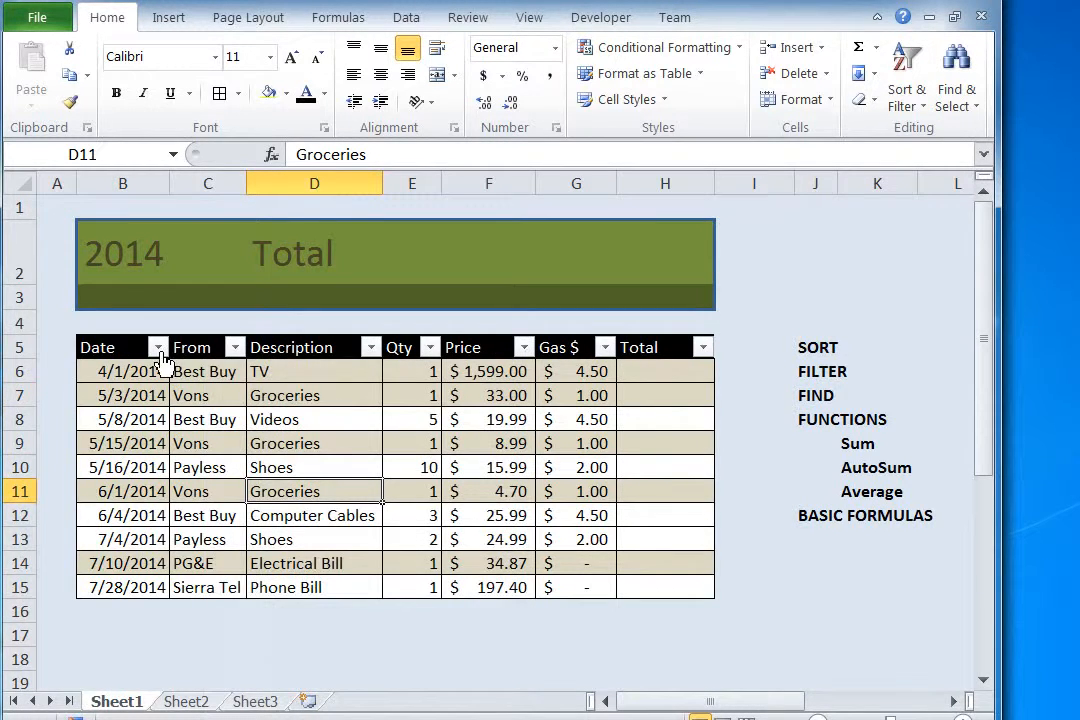
left_click(157, 348)
left_click(157, 347)
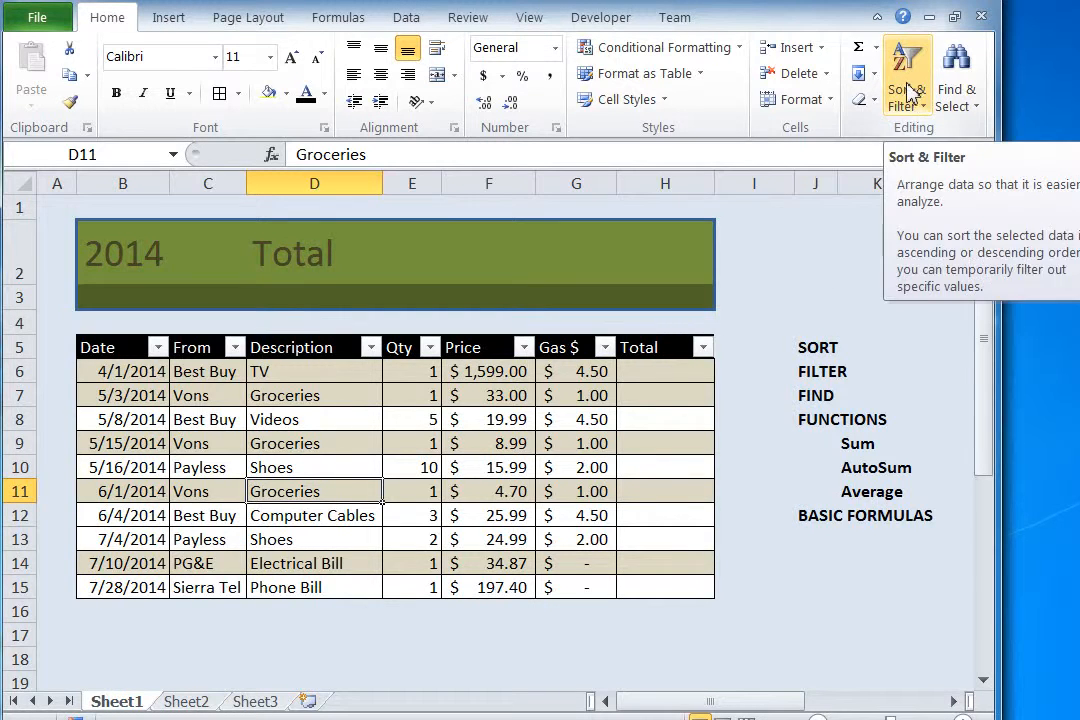
Step: Search the sheet for SHOES and step through two successive matches
left_click(966, 96)
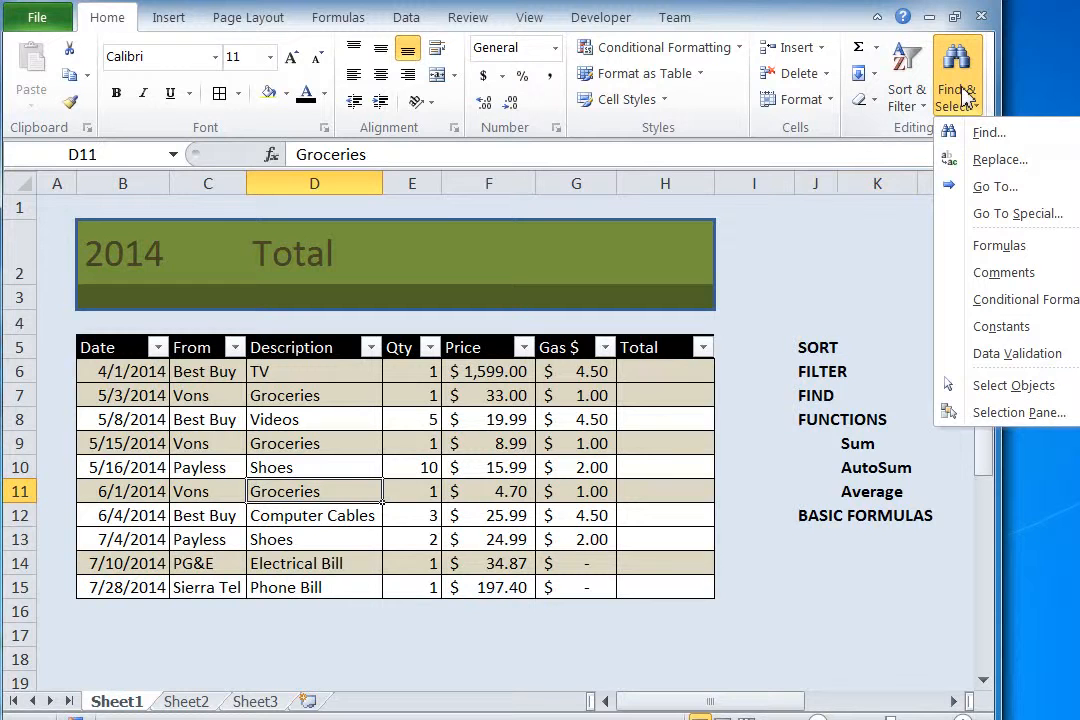
left_click(982, 138)
left_click_drag(752, 224, 670, 224)
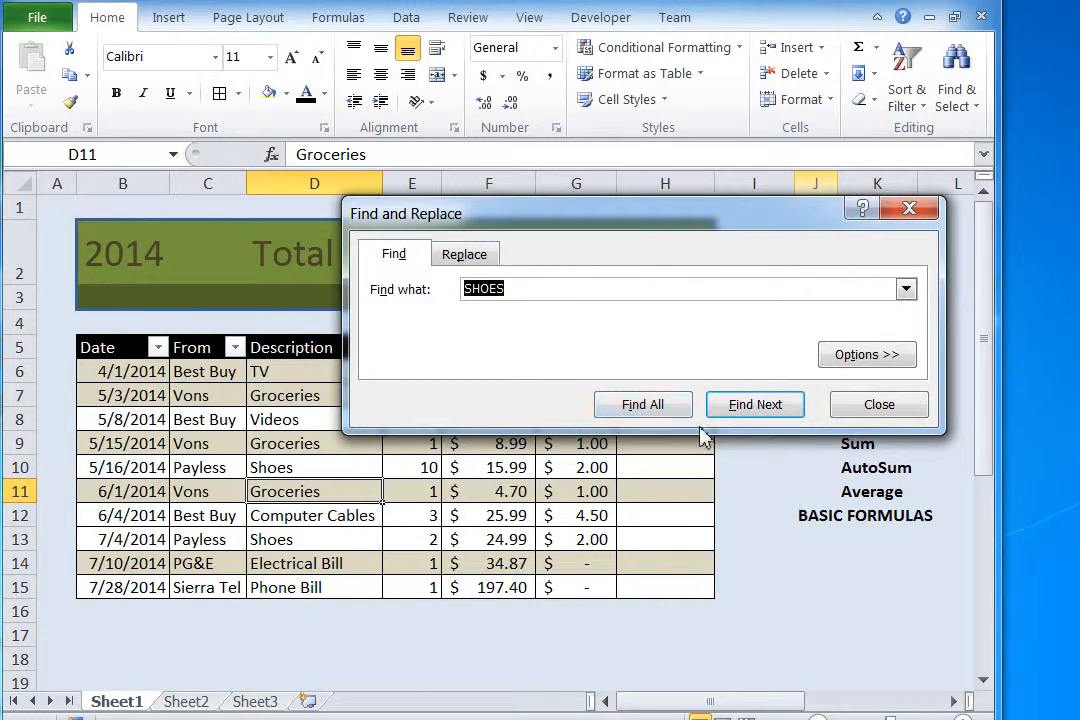
left_click(757, 407)
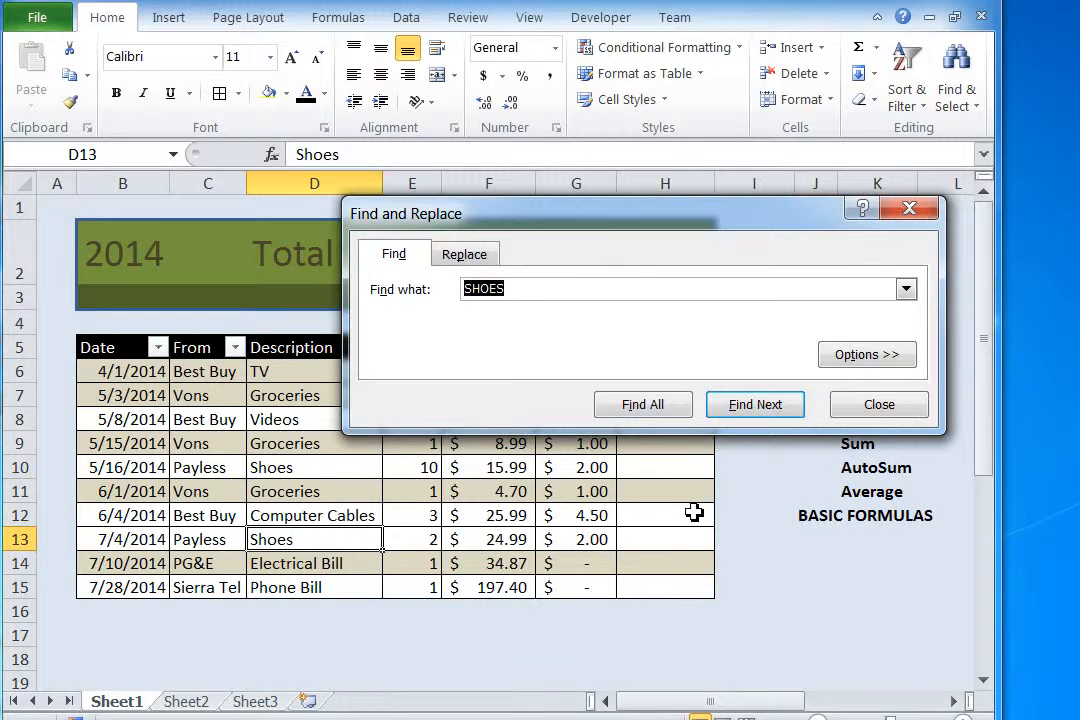
left_click(758, 412)
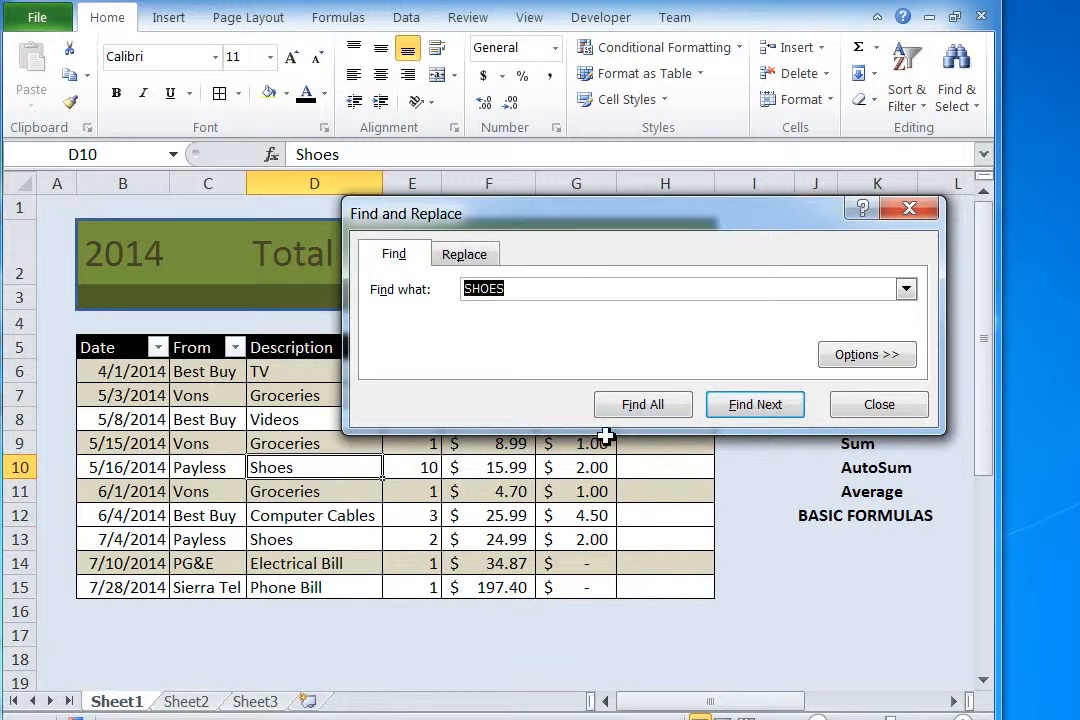
Step: Cycle through the remaining SHOES matches on the sheet and close the search
left_click(737, 414)
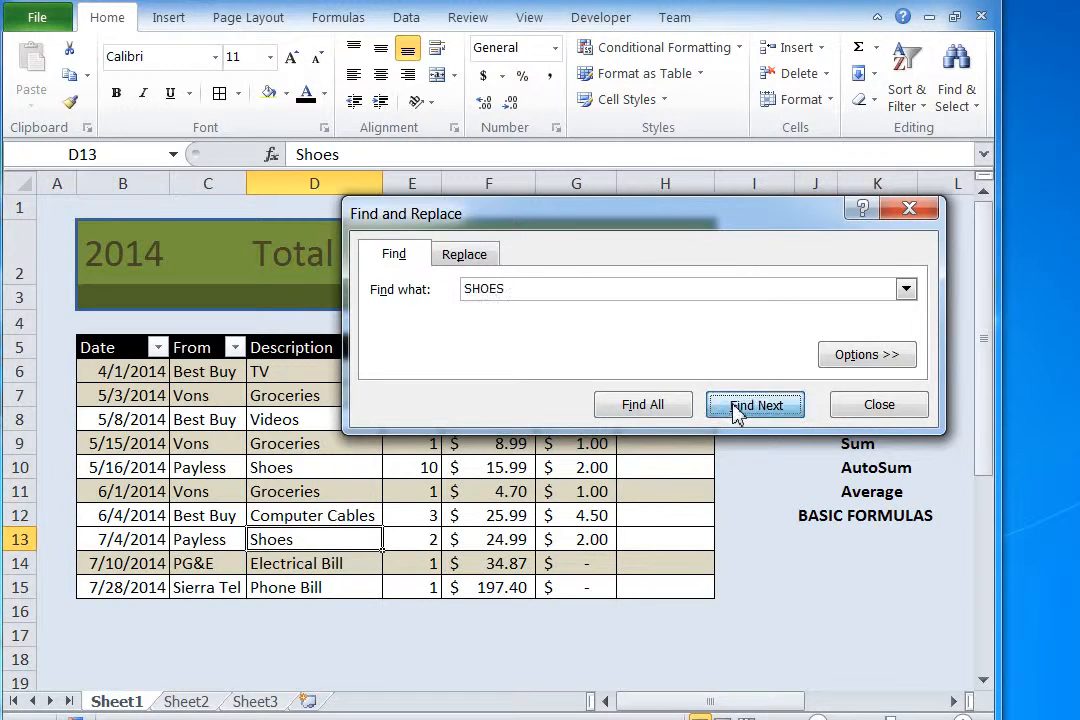
left_click(737, 414)
left_click(737, 414)
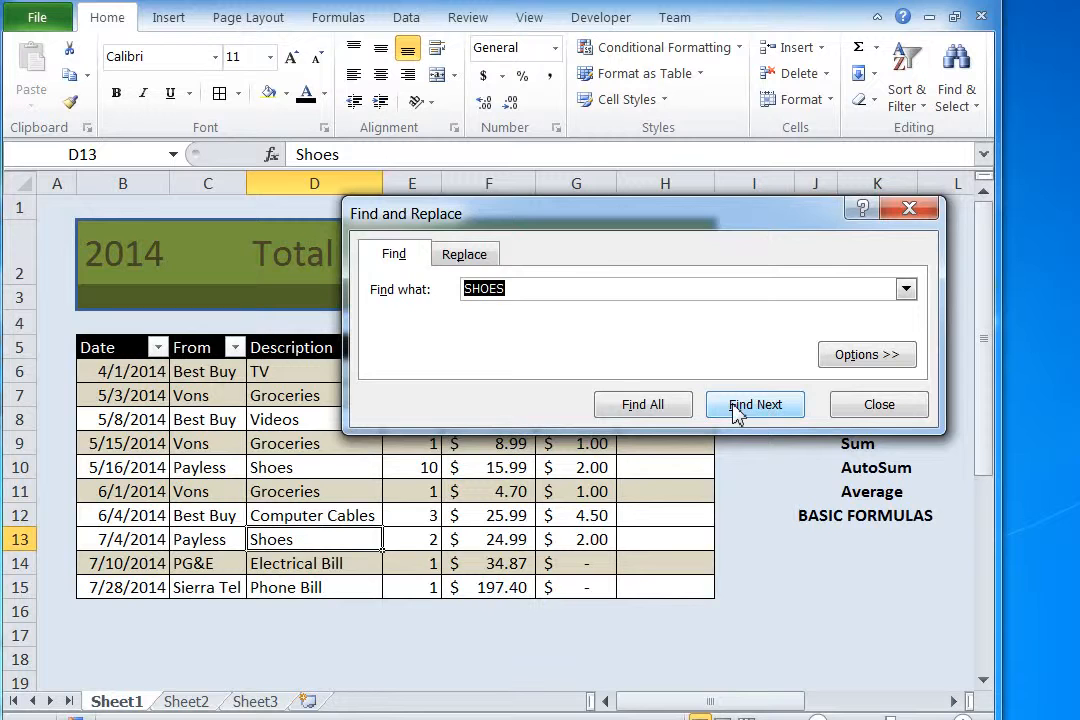
left_click(737, 414)
left_click(737, 414)
left_click(877, 405)
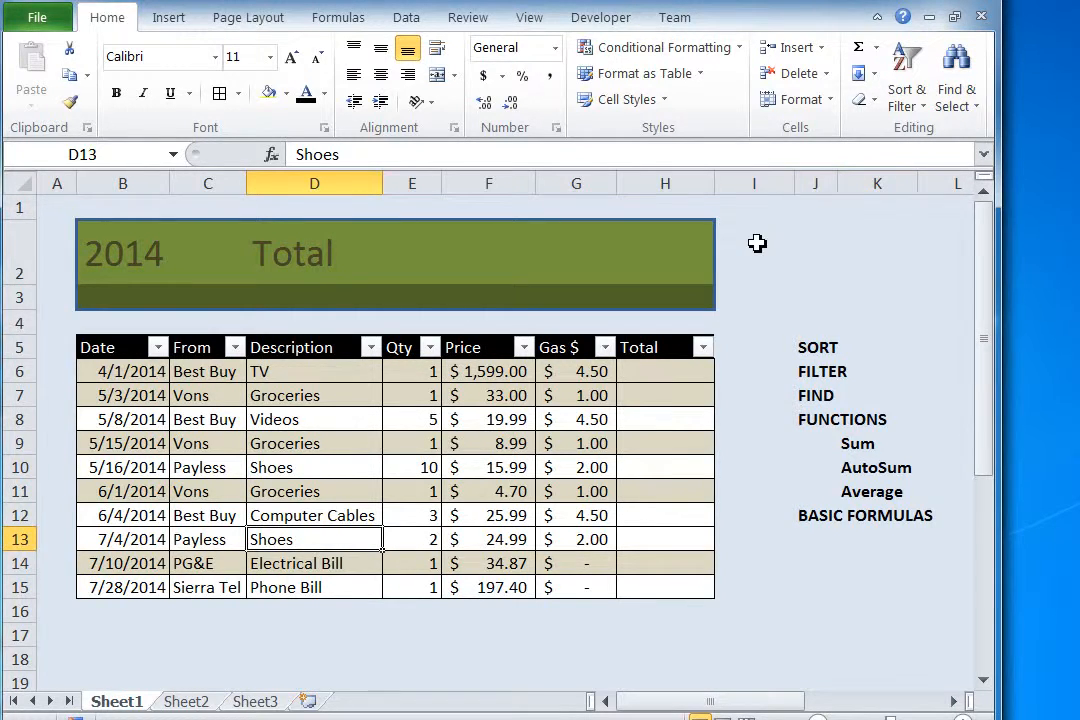
key("ctrl+f")
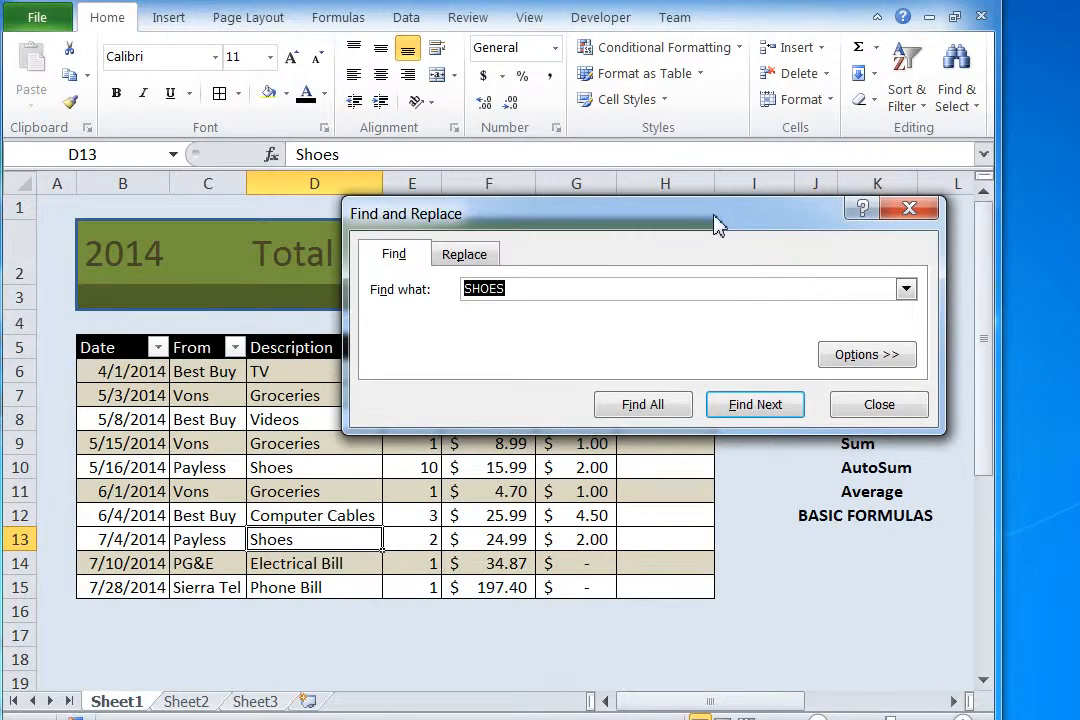
left_click(851, 417)
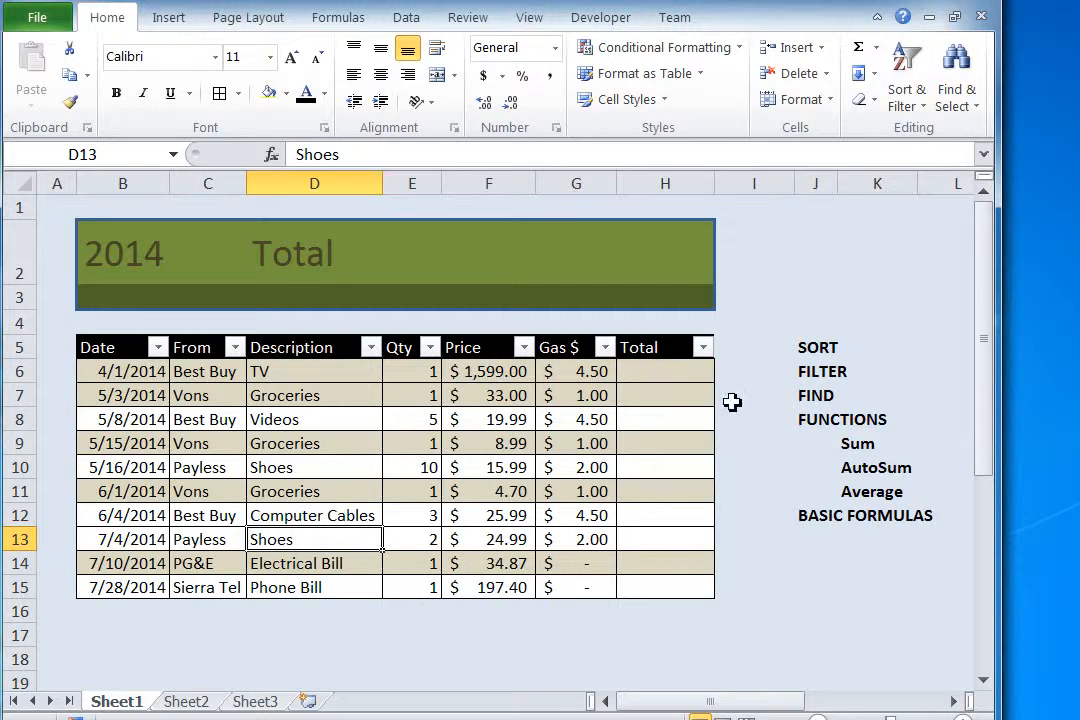
Step: Enter the formula =C6 in cell I6 to reference the first vendor in the From column
left_click(739, 372)
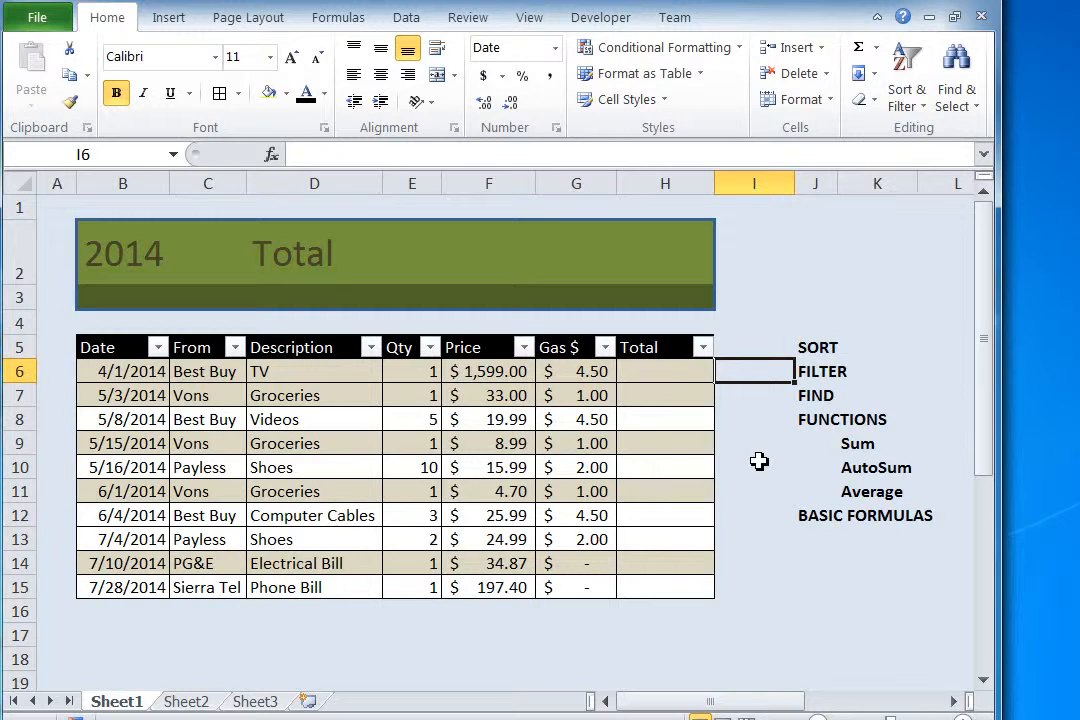
type("=")
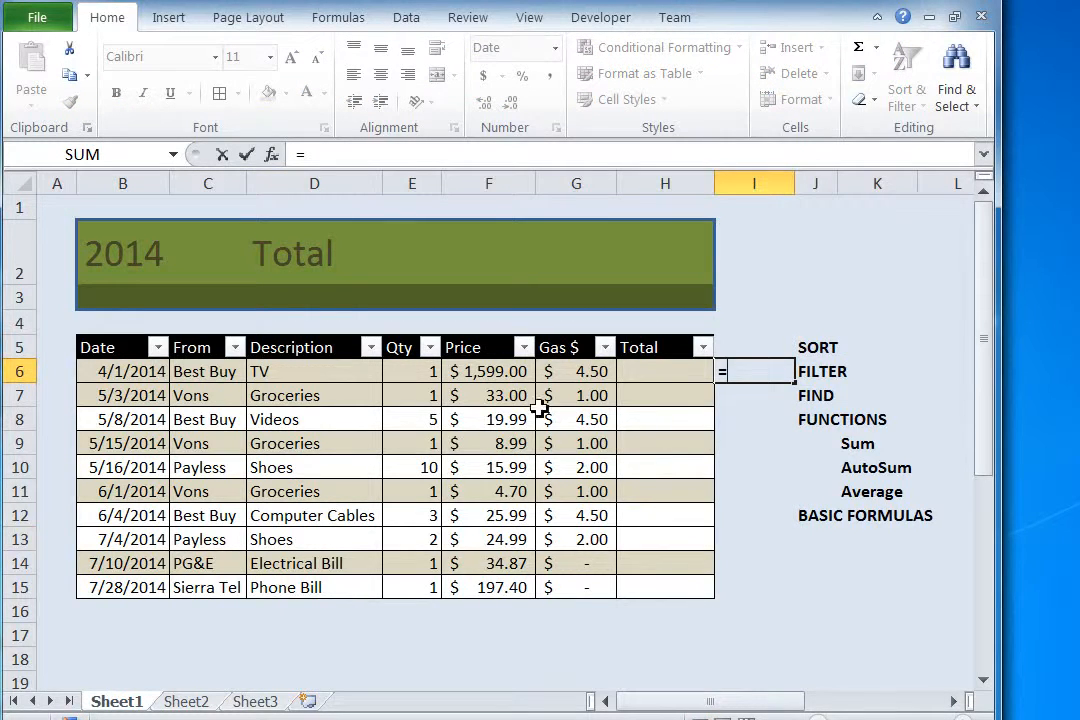
left_click(203, 376)
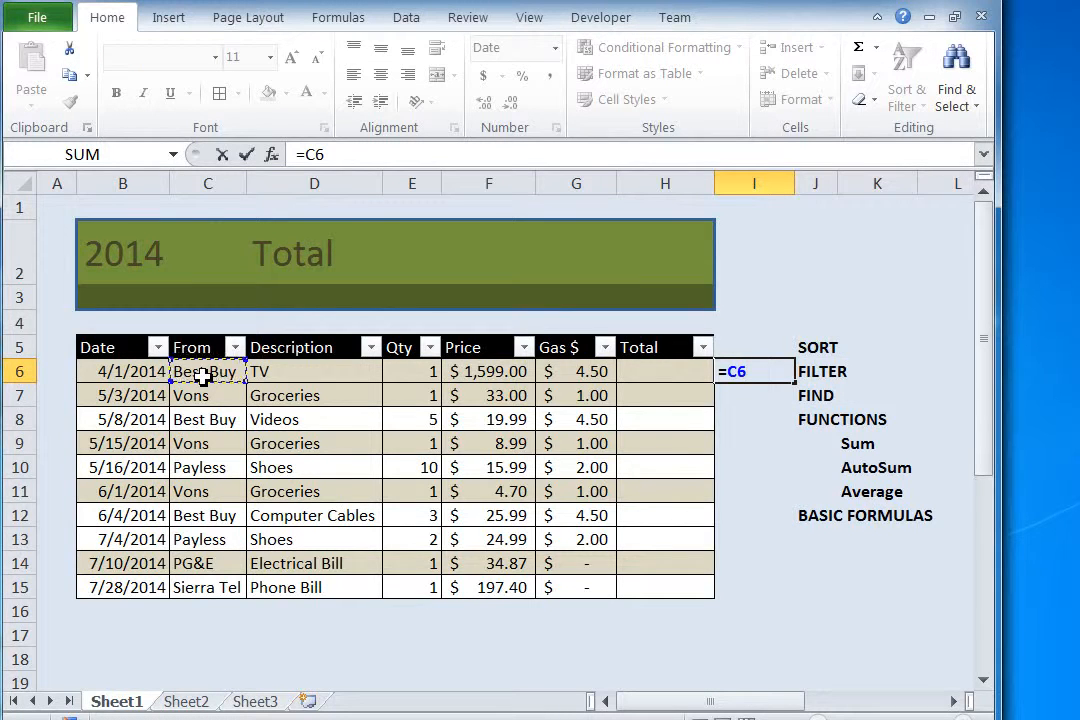
key("Return")
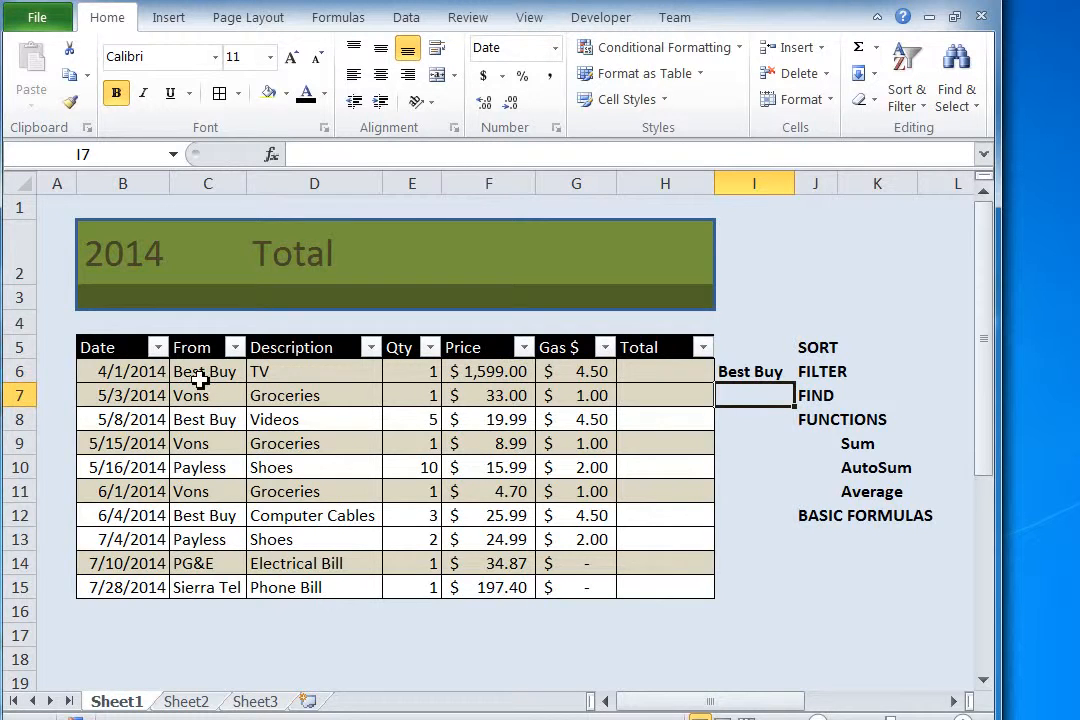
Step: Compare the formula behind I6 with the plain typed values in F7 and E8
left_click(749, 374)
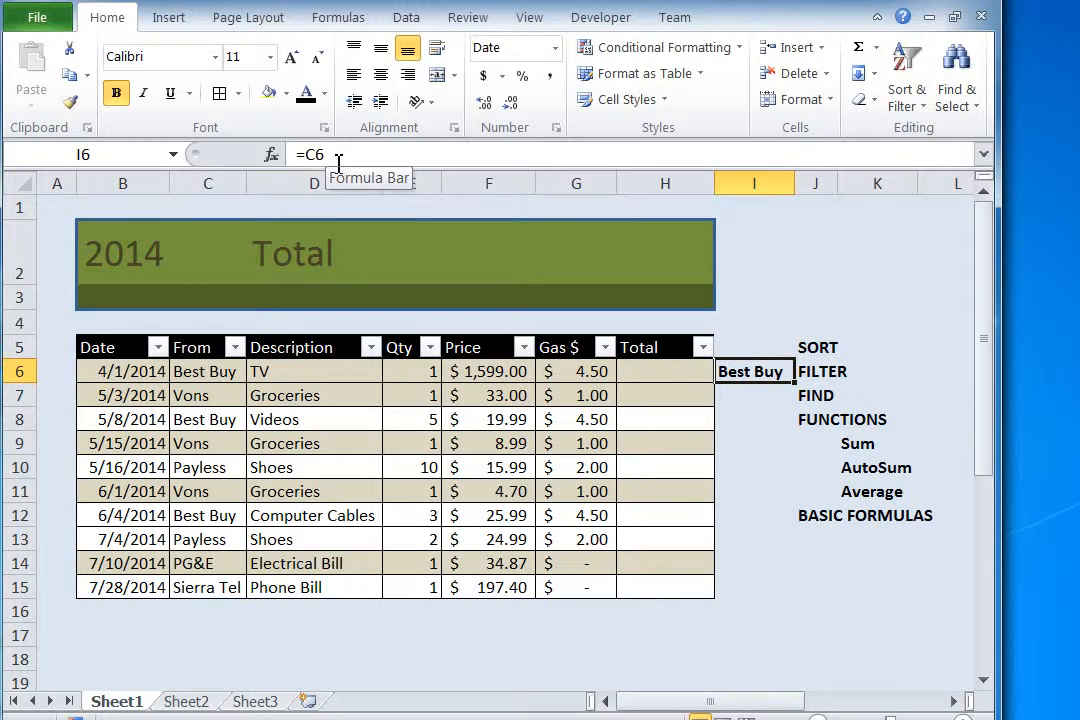
left_click(490, 397)
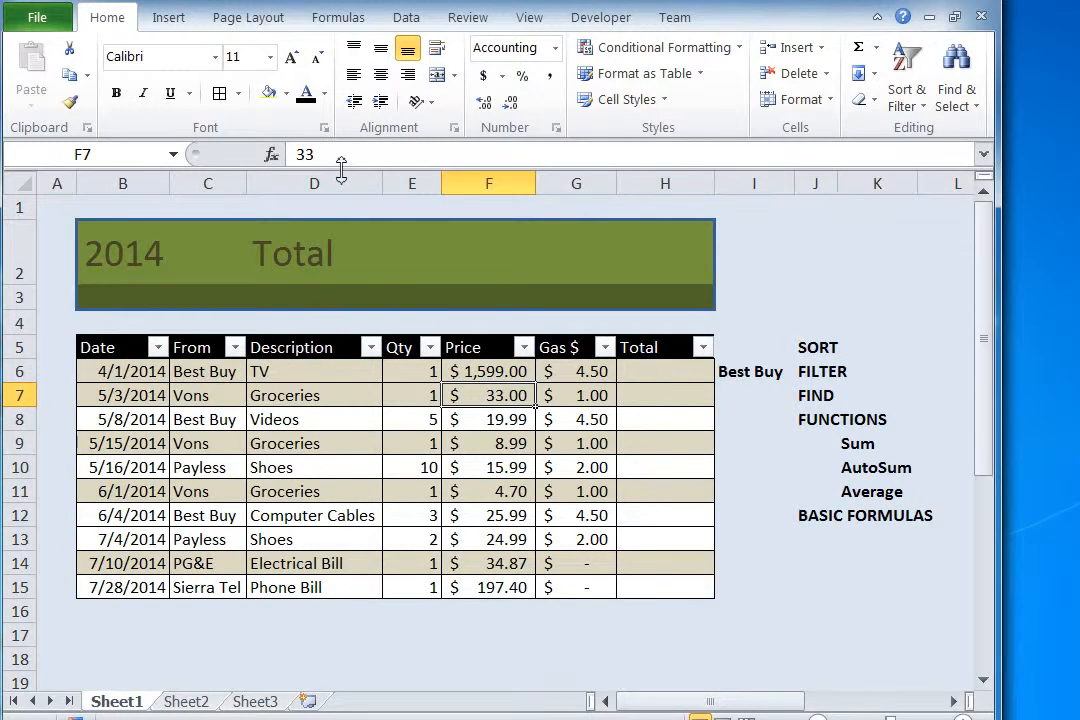
left_click(415, 421)
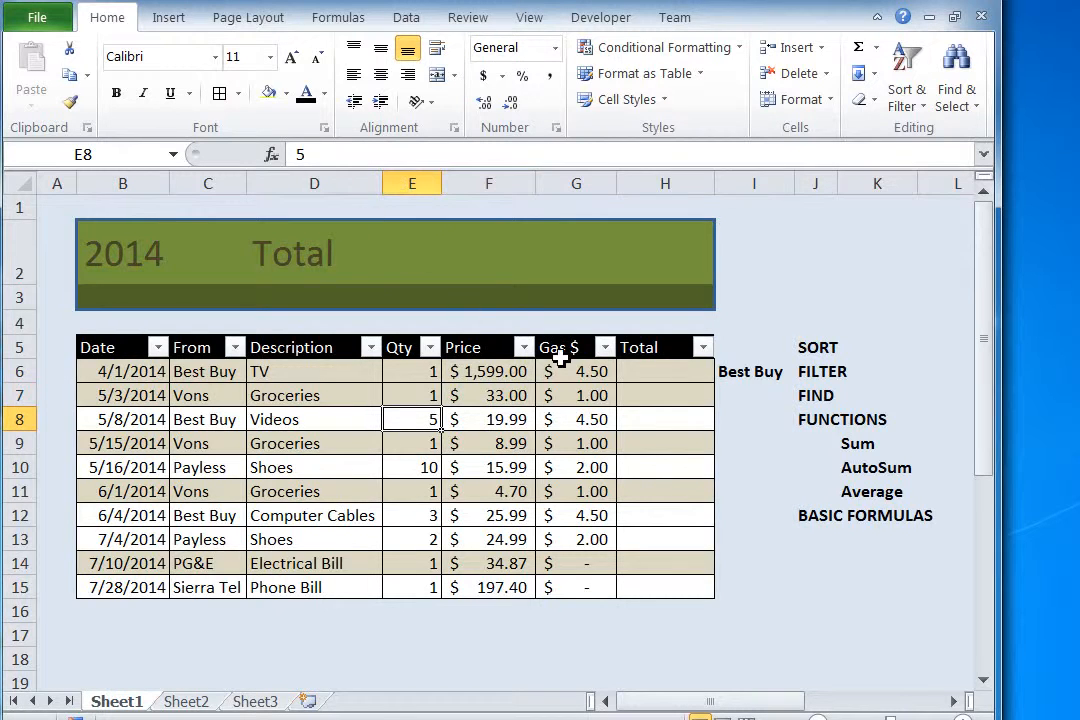
Step: Fill the formula in I6 down through I14 and inspect the copied references in I7, I8 and I9
left_click(749, 377)
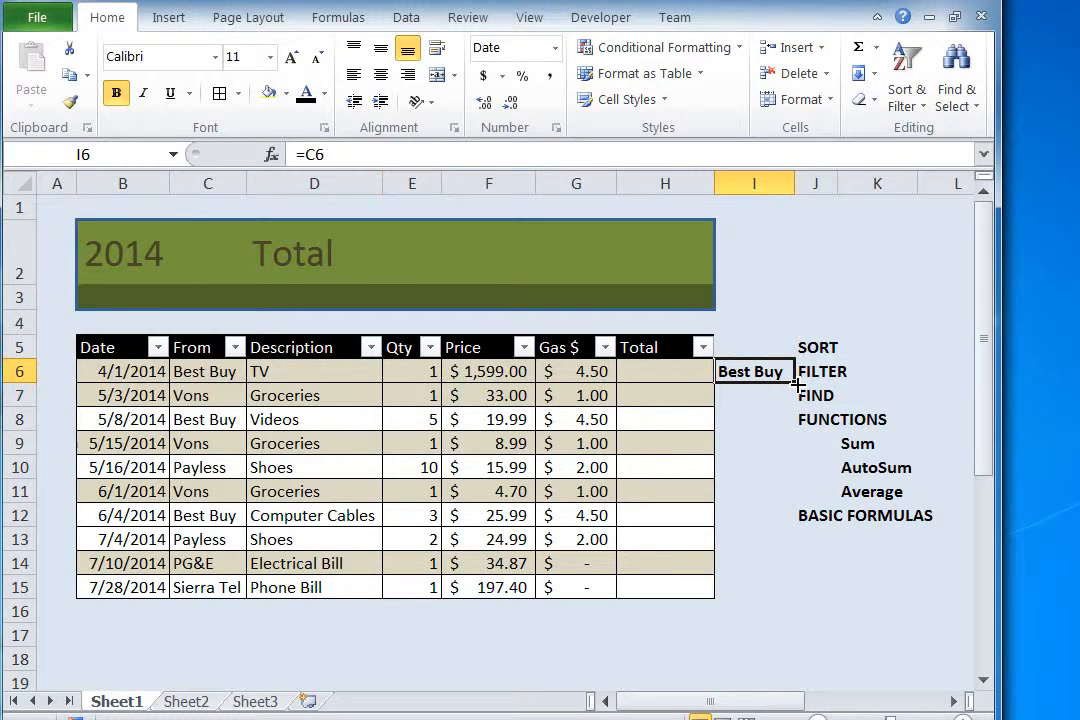
left_click_drag(796, 382, 793, 577)
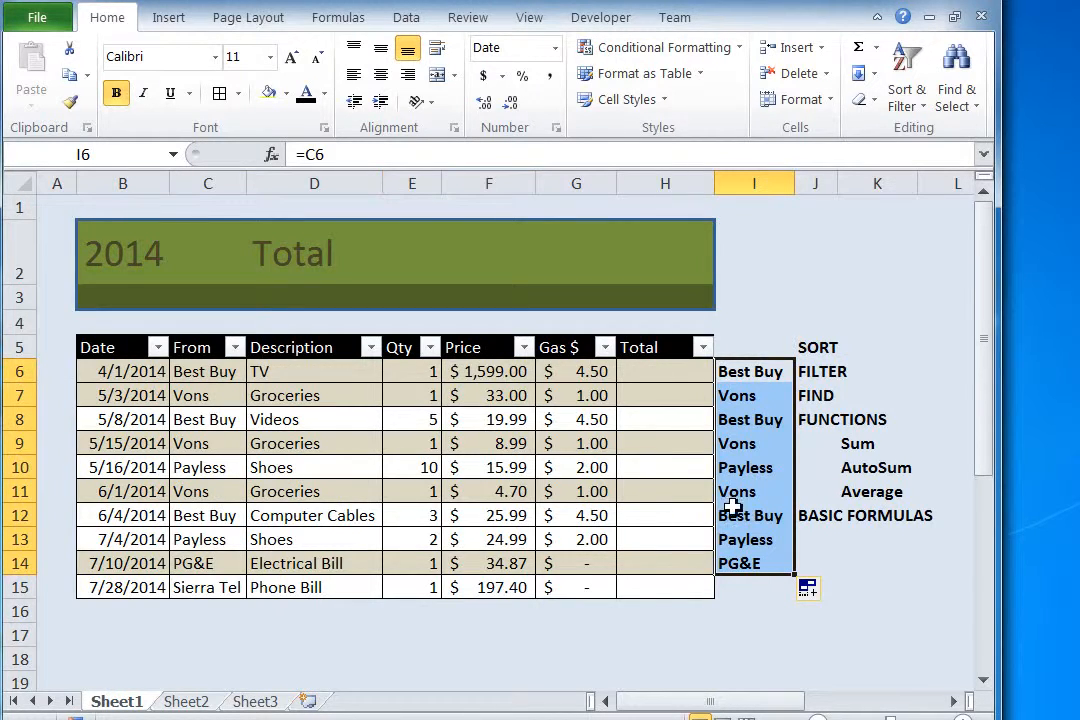
left_click(752, 400)
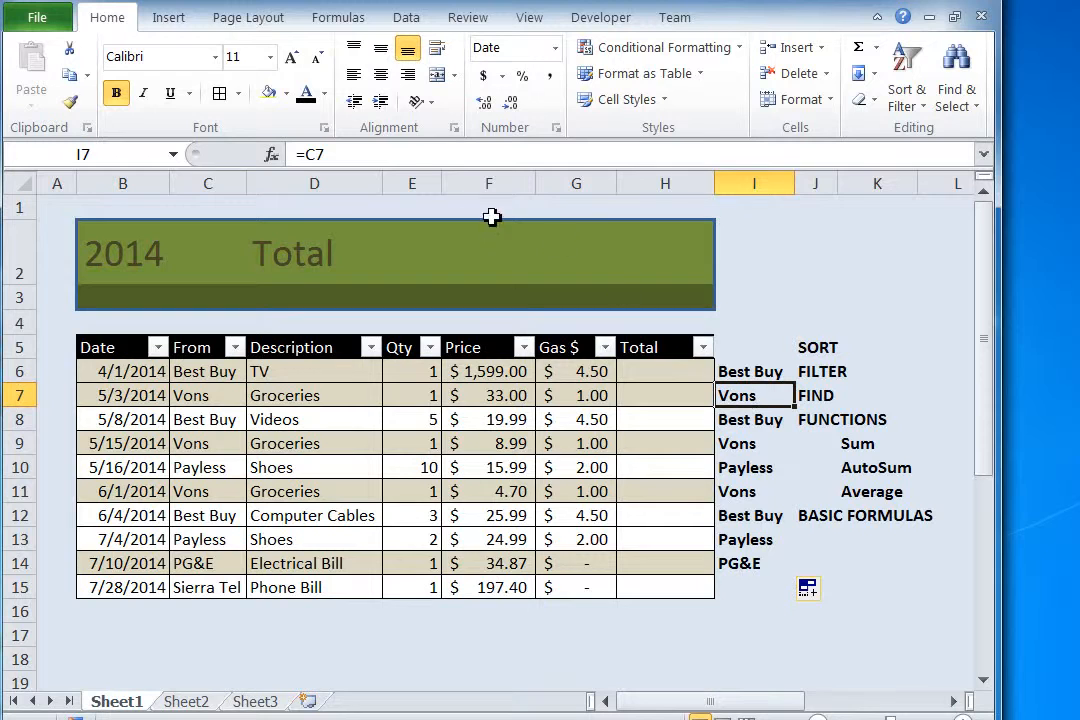
left_click(740, 418)
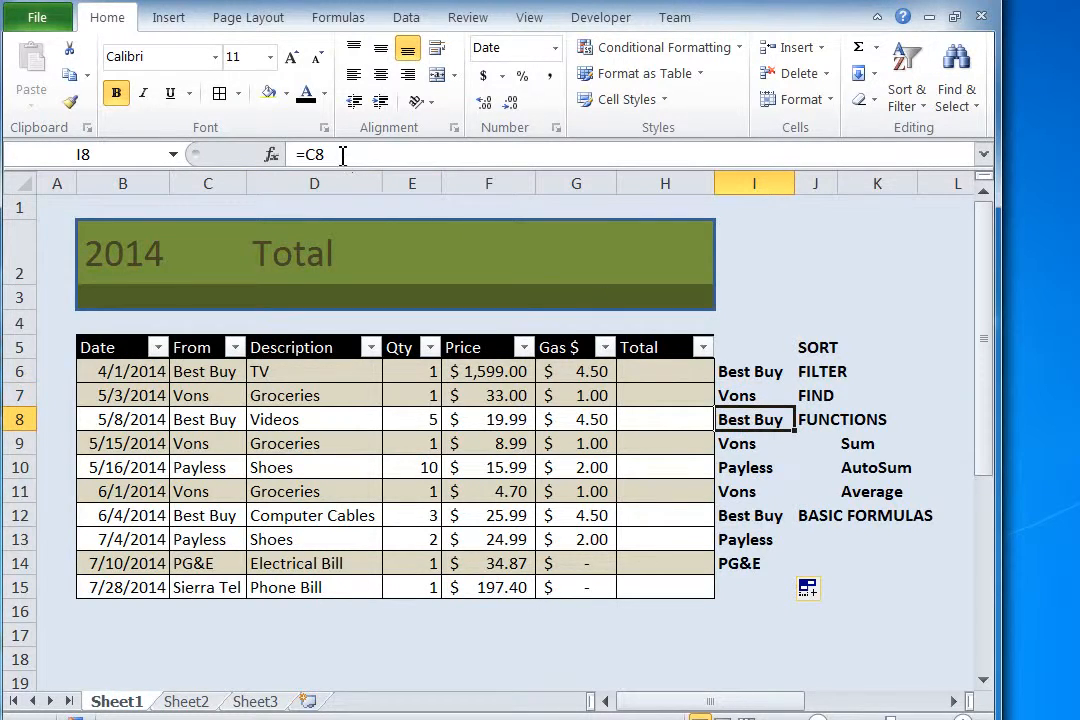
left_click(729, 443)
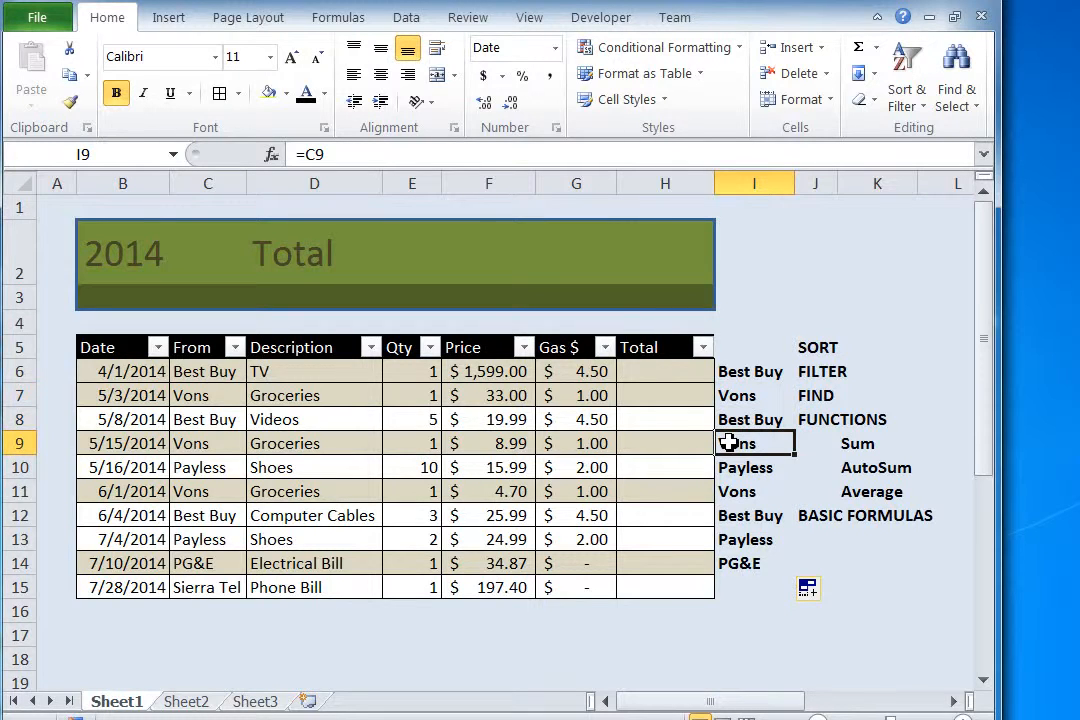
Step: Clear the contents of the vendor reference formulas in I6:I15
left_click_drag(750, 366, 744, 578)
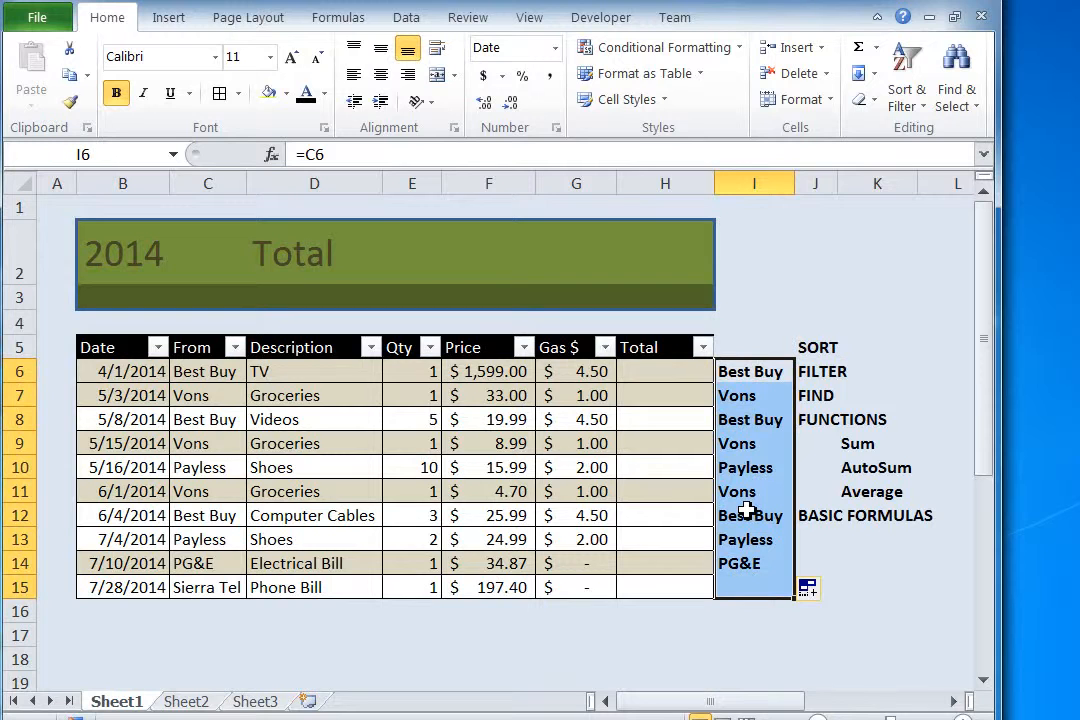
right_click(749, 460)
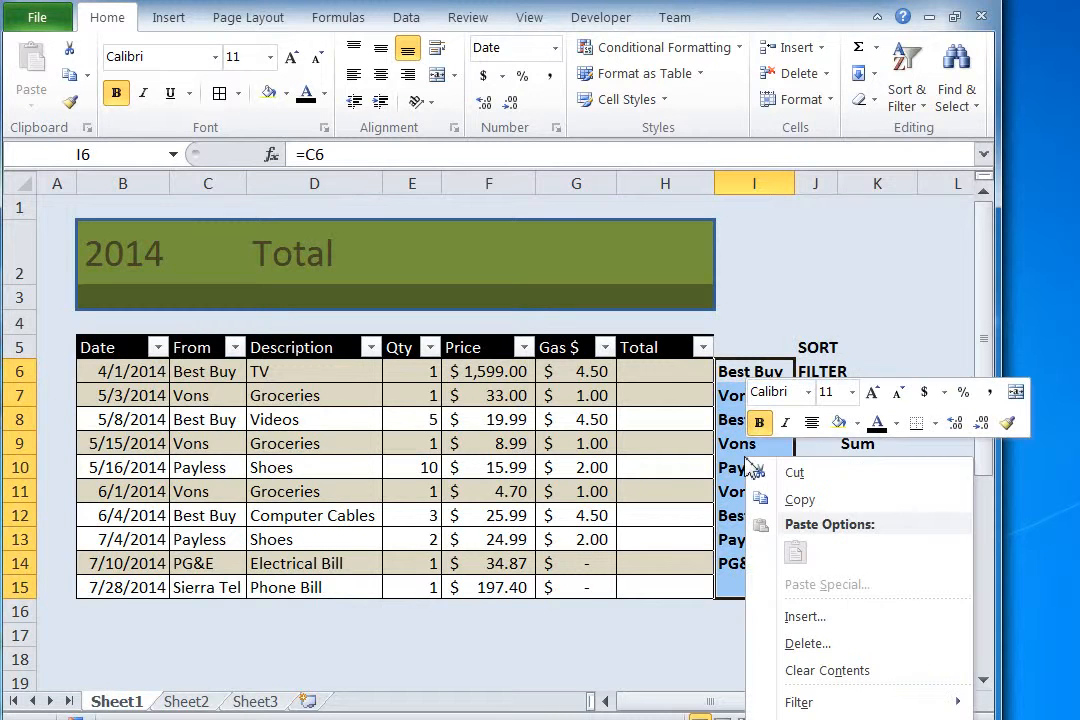
left_click(812, 670)
left_click(601, 614)
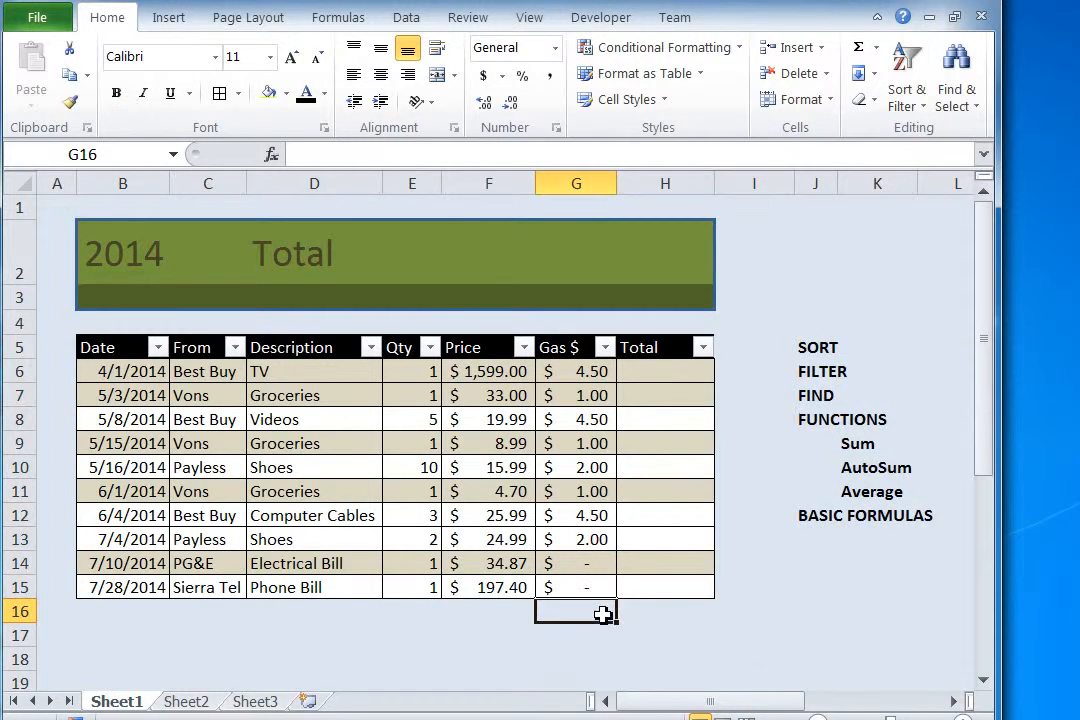
Step: Total the Qty column in cell E16 with AutoSum over E6:E15
left_click(484, 610)
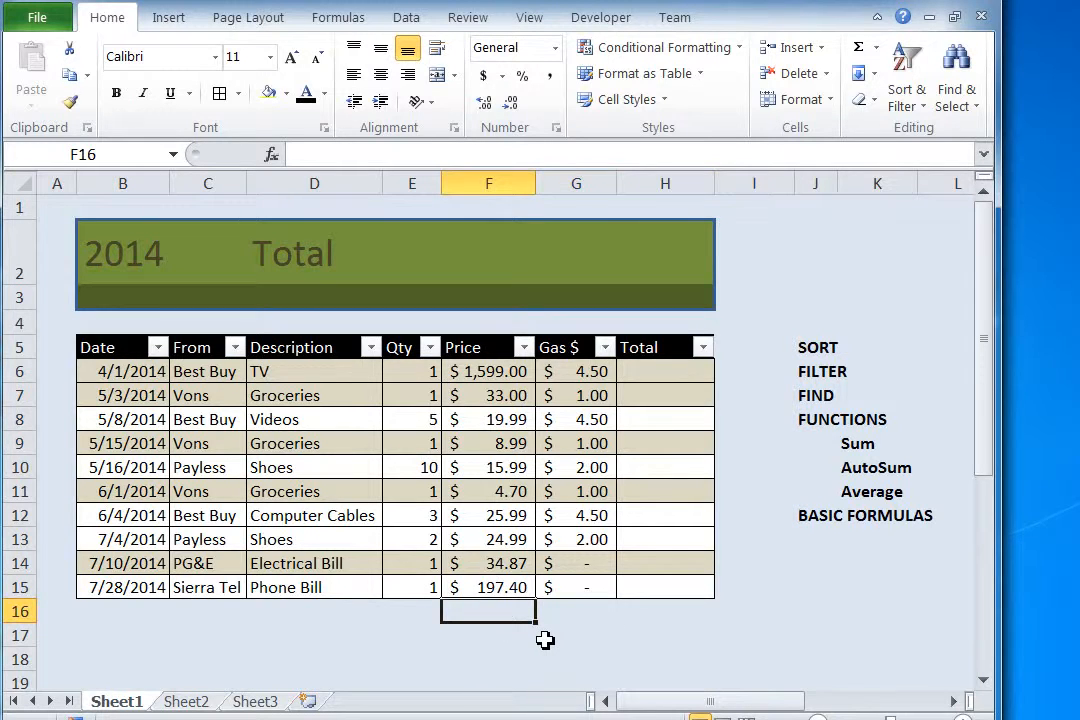
left_click(426, 610)
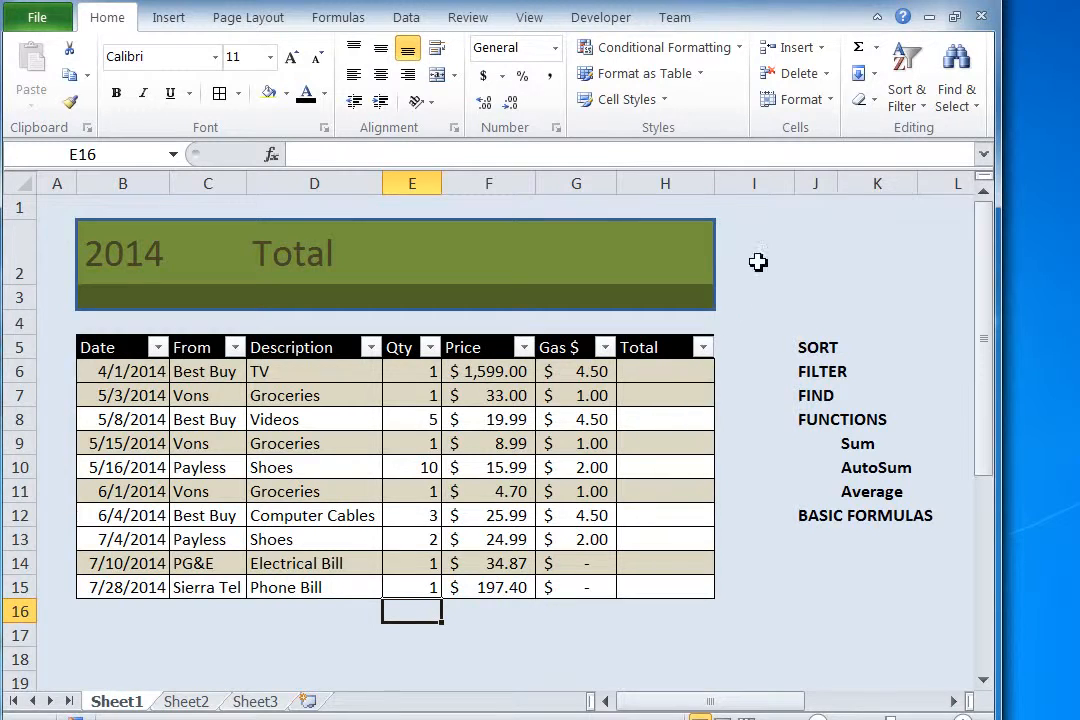
left_click(860, 50)
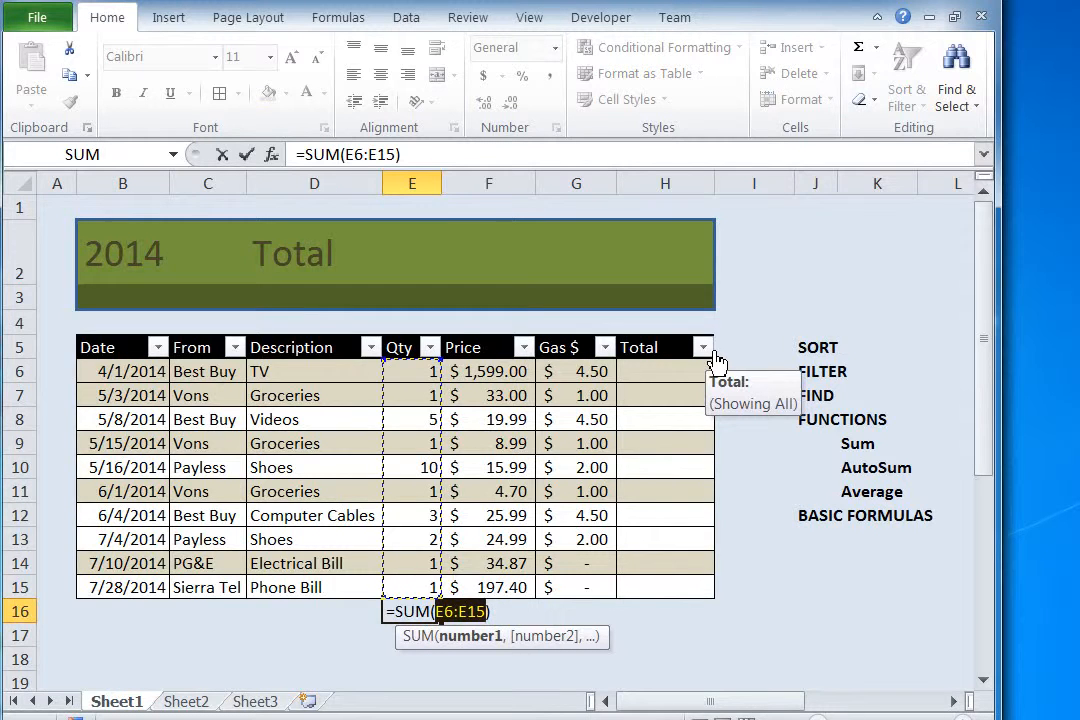
key("Return")
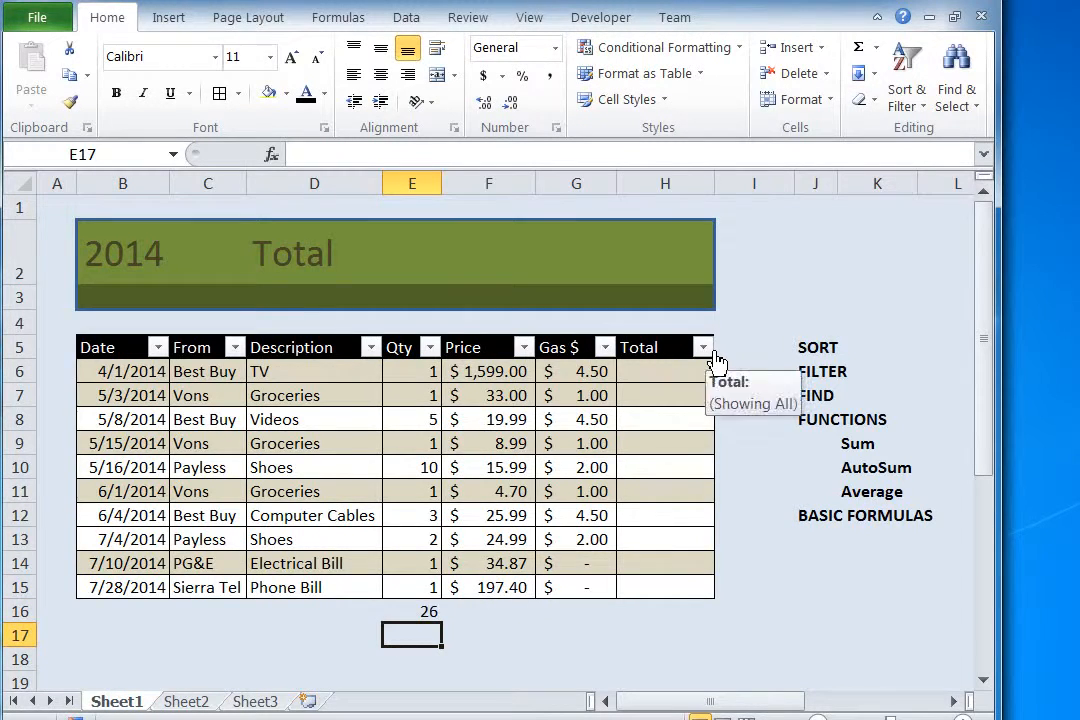
Step: Enter the label TOTAL in cell D16 beside the Qty sum
left_click(331, 619)
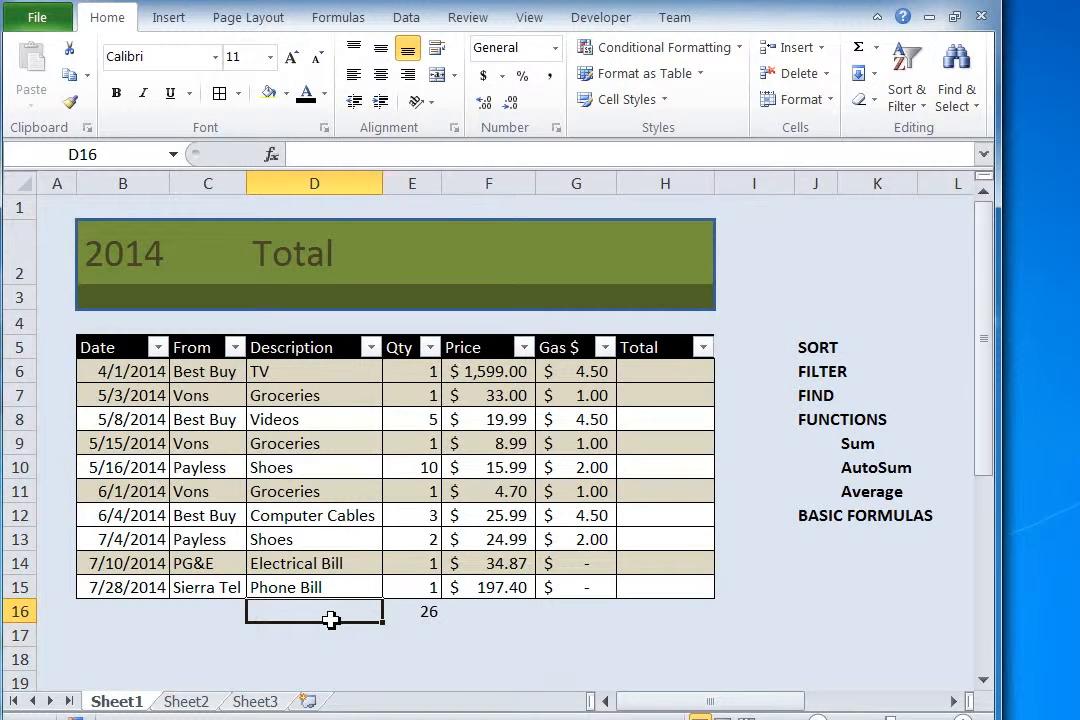
type("TOTAL")
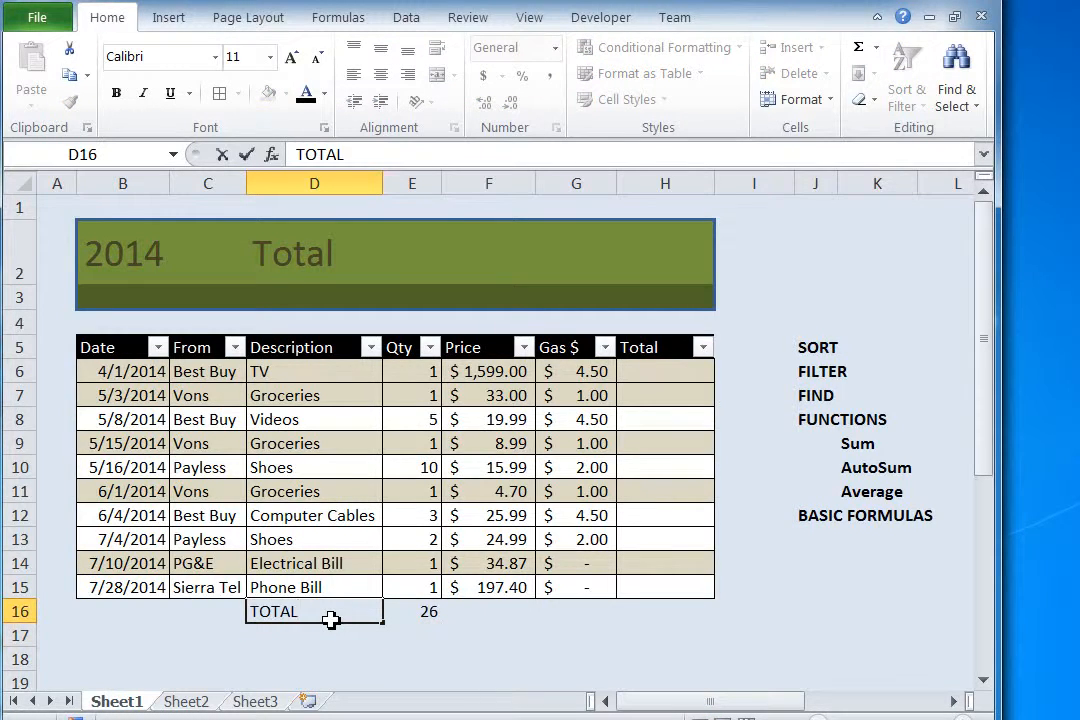
key("Return")
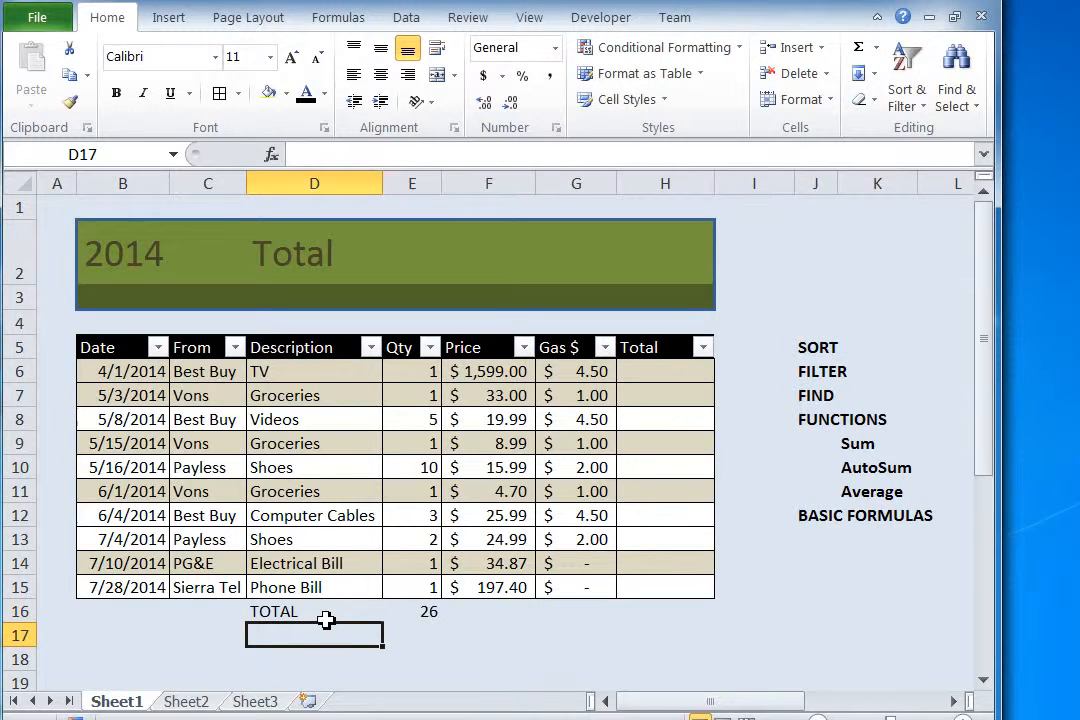
Step: Format the total row D16:H16 in bold with a gray fill and borders around the cells
left_click_drag(320, 616, 656, 610)
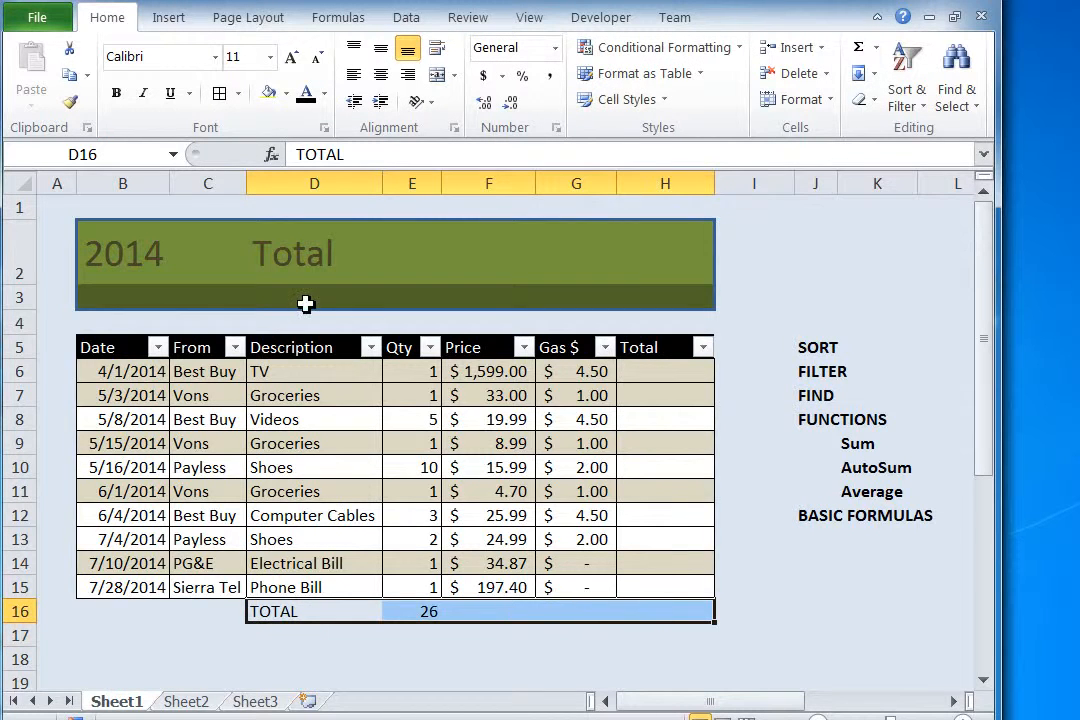
left_click(116, 93)
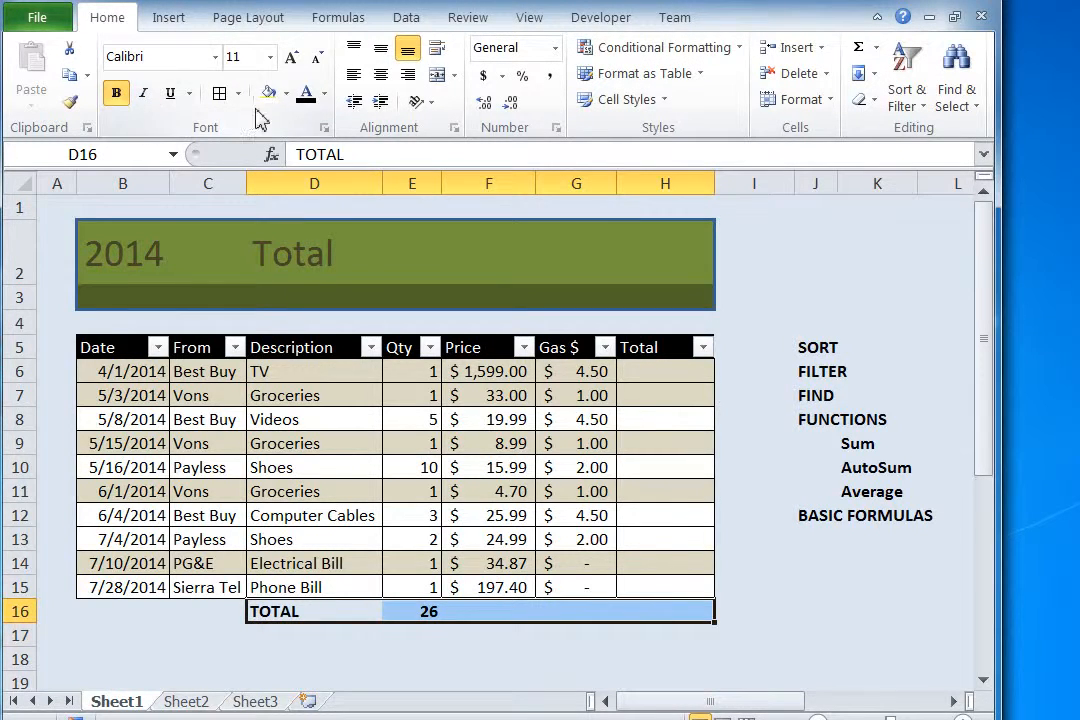
left_click(286, 94)
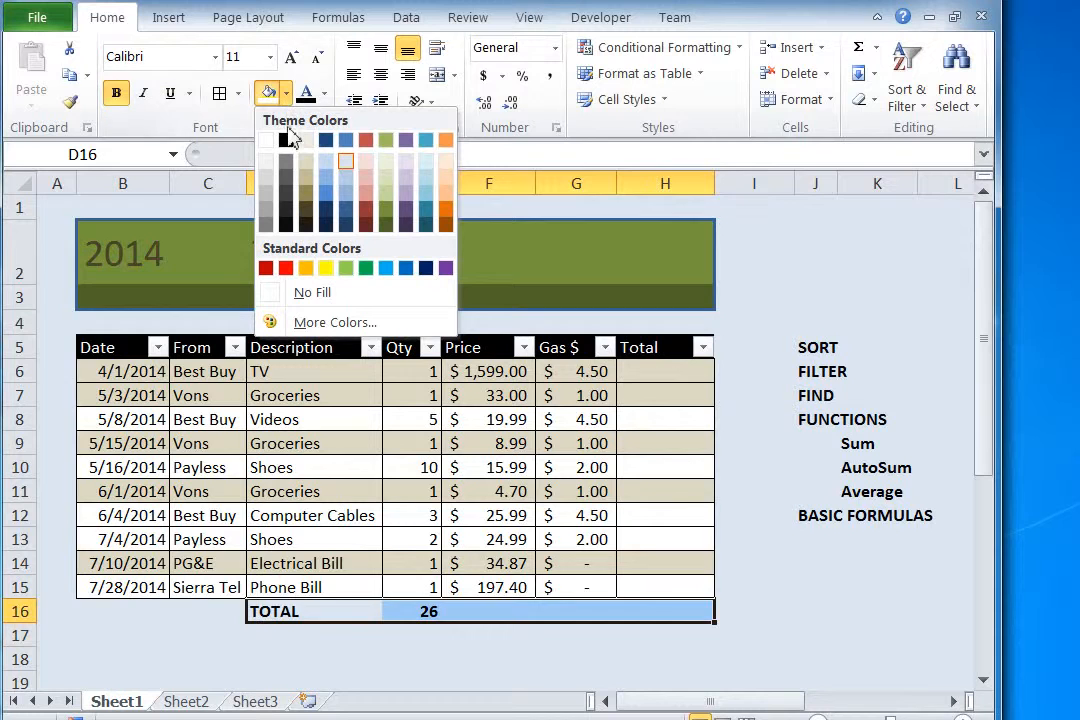
left_click(268, 198)
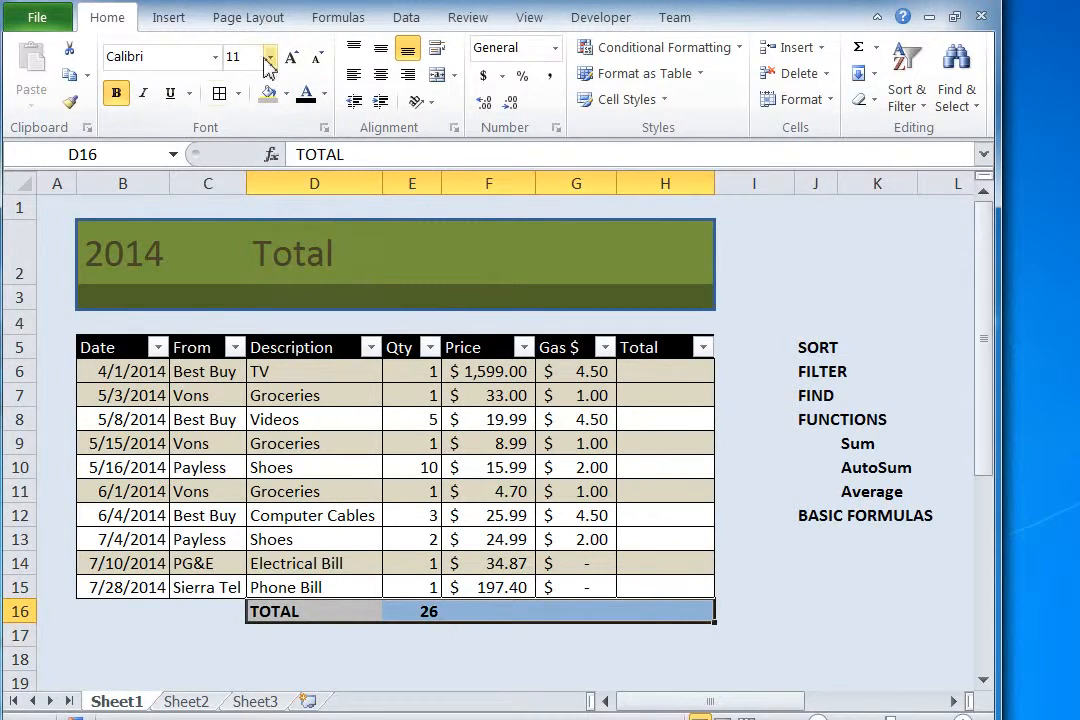
left_click(220, 93)
left_click(407, 656)
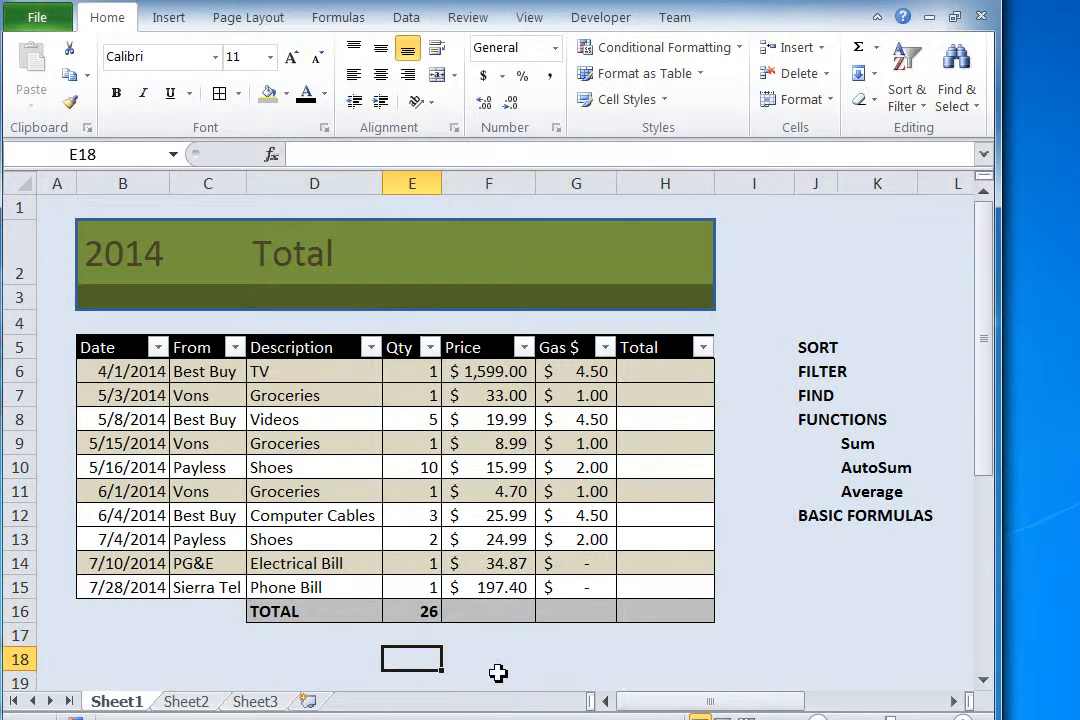
Step: Review the SUM formula in E16 and the Qty range E6:E15 it covers, and select F16
left_click(506, 614)
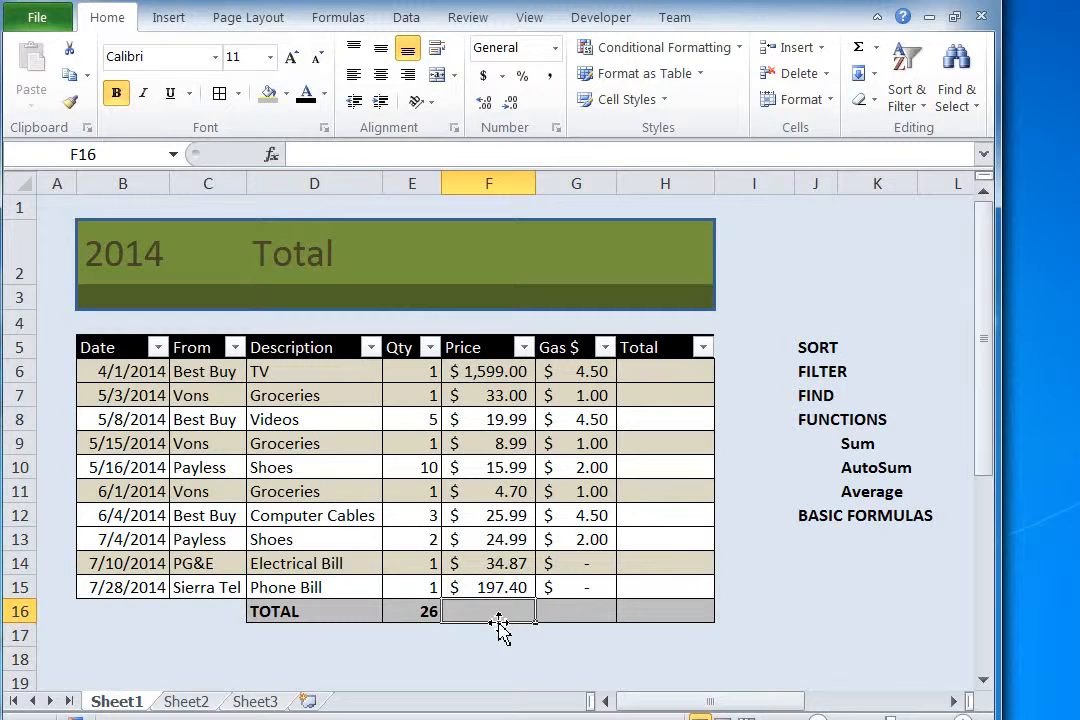
left_click(423, 617)
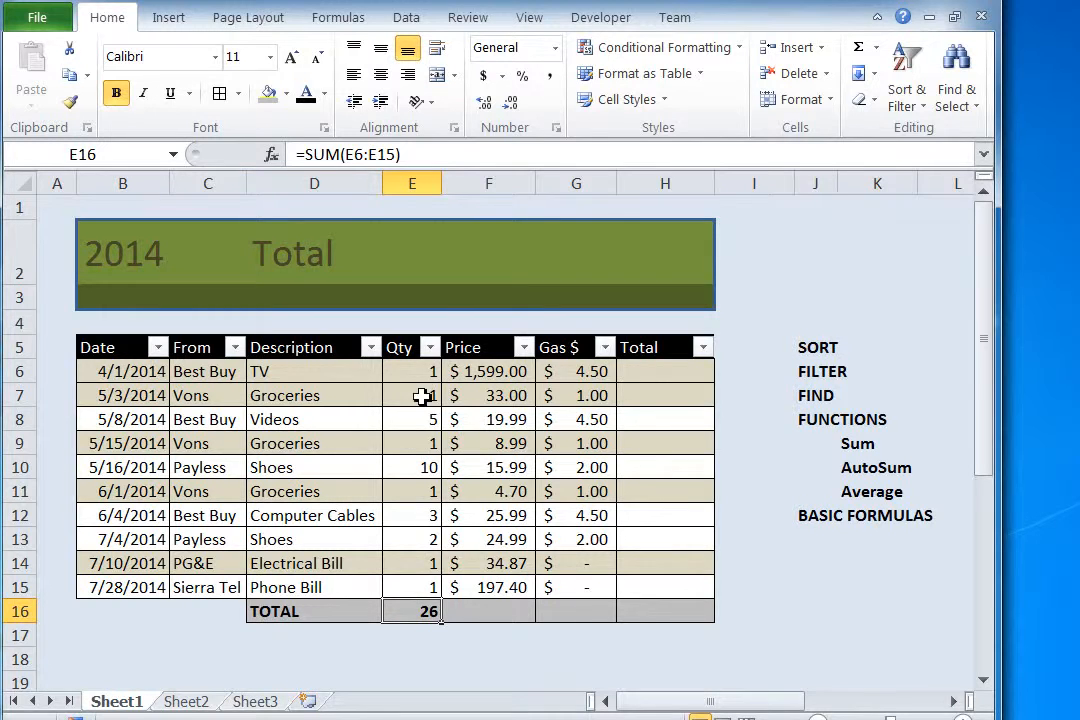
left_click_drag(419, 374, 424, 588)
left_click(501, 615)
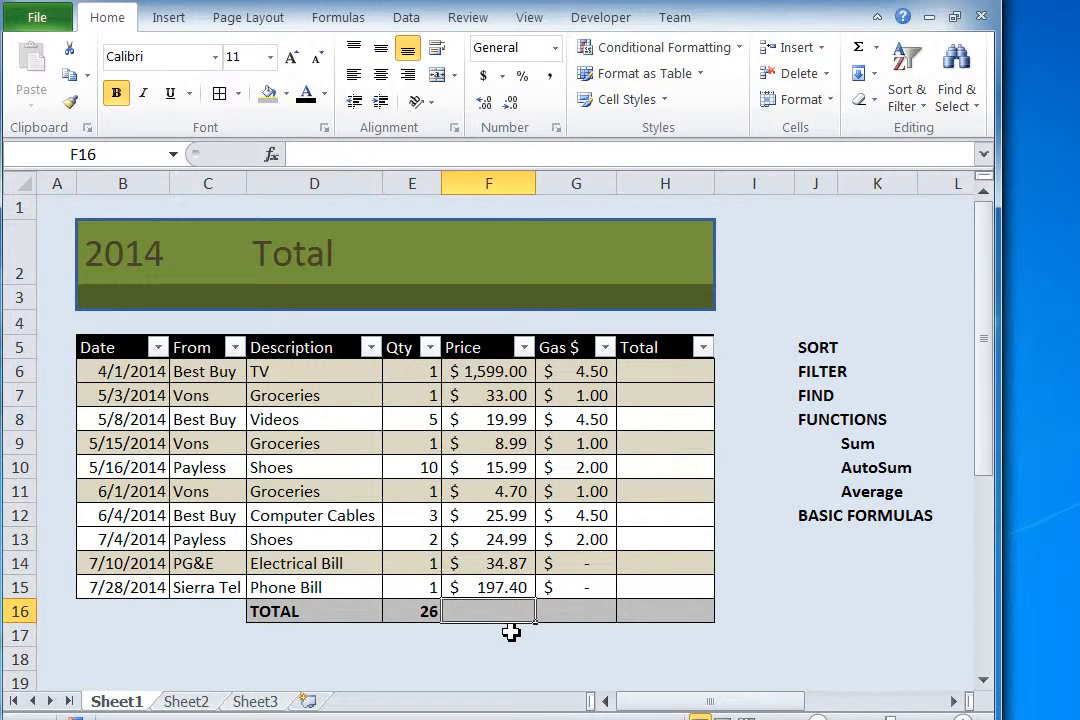
Step: Total the Price column in cell F16 with the formula =SUM(F6:F15)
type("=")
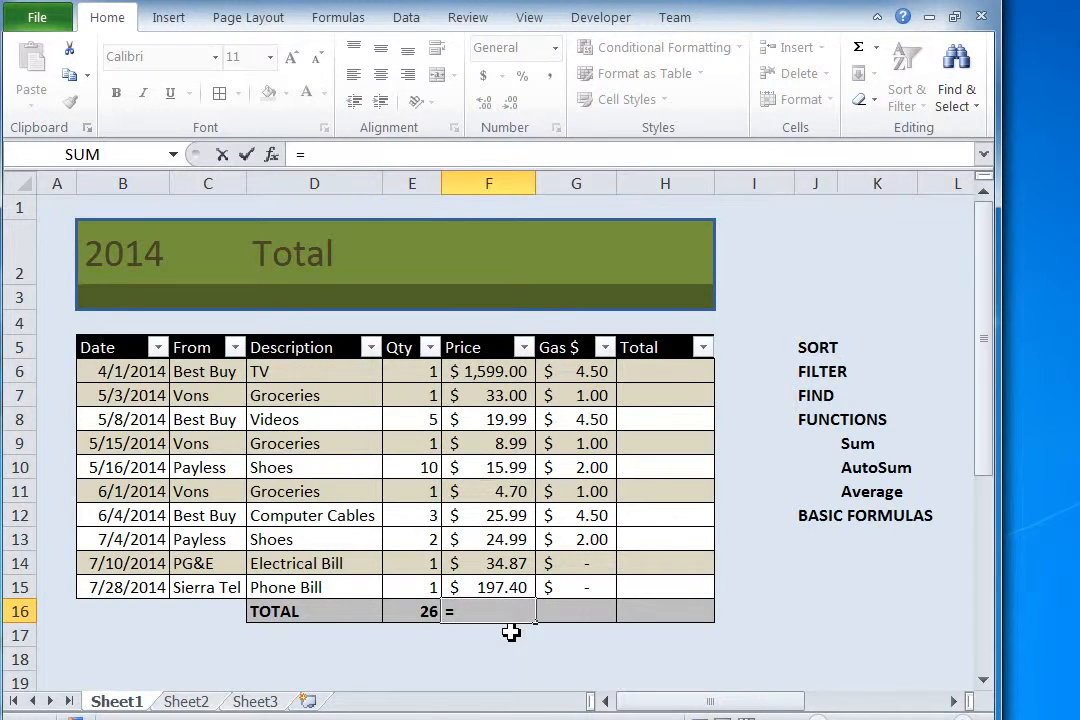
type("SUM")
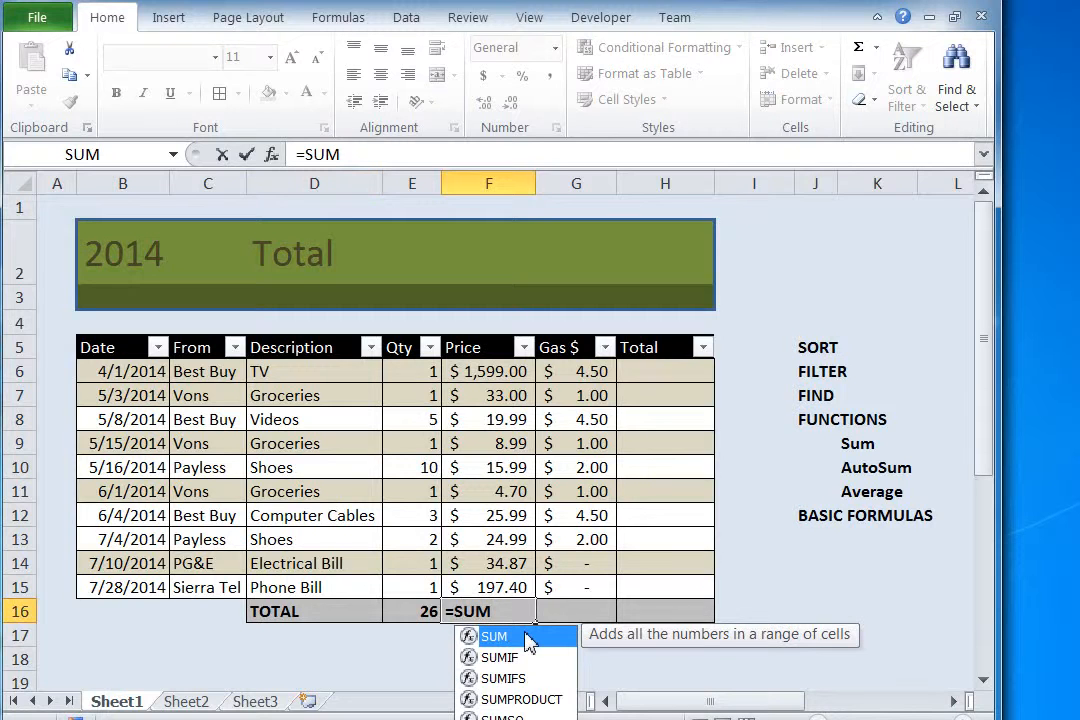
double_click(529, 641)
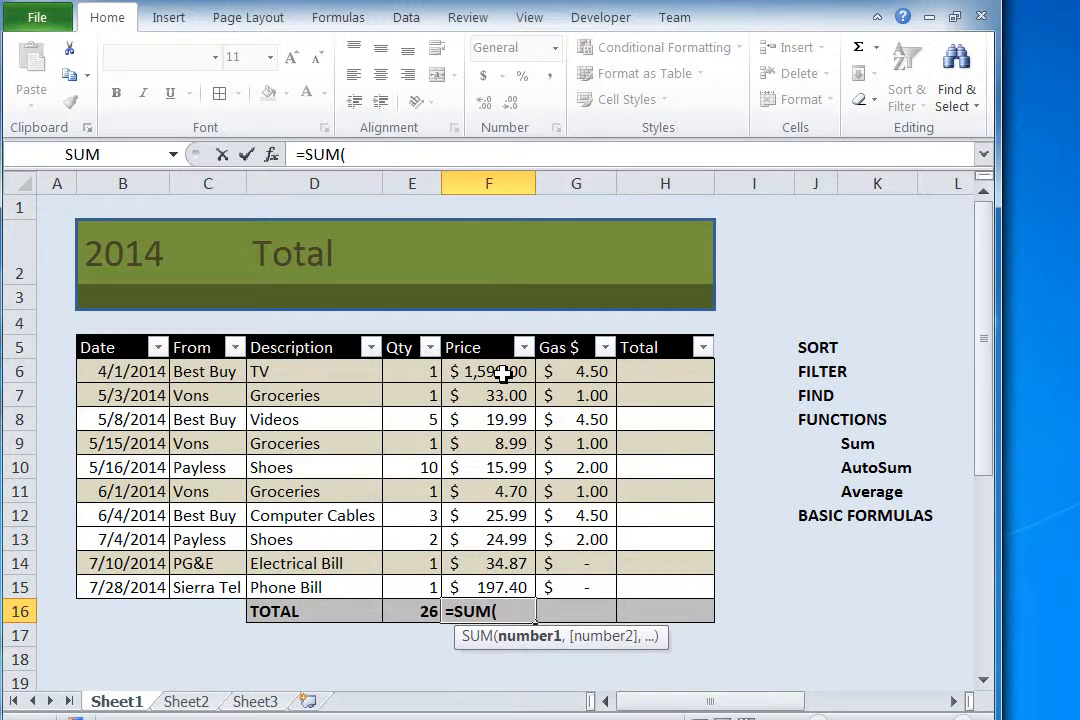
left_click_drag(501, 371, 496, 586)
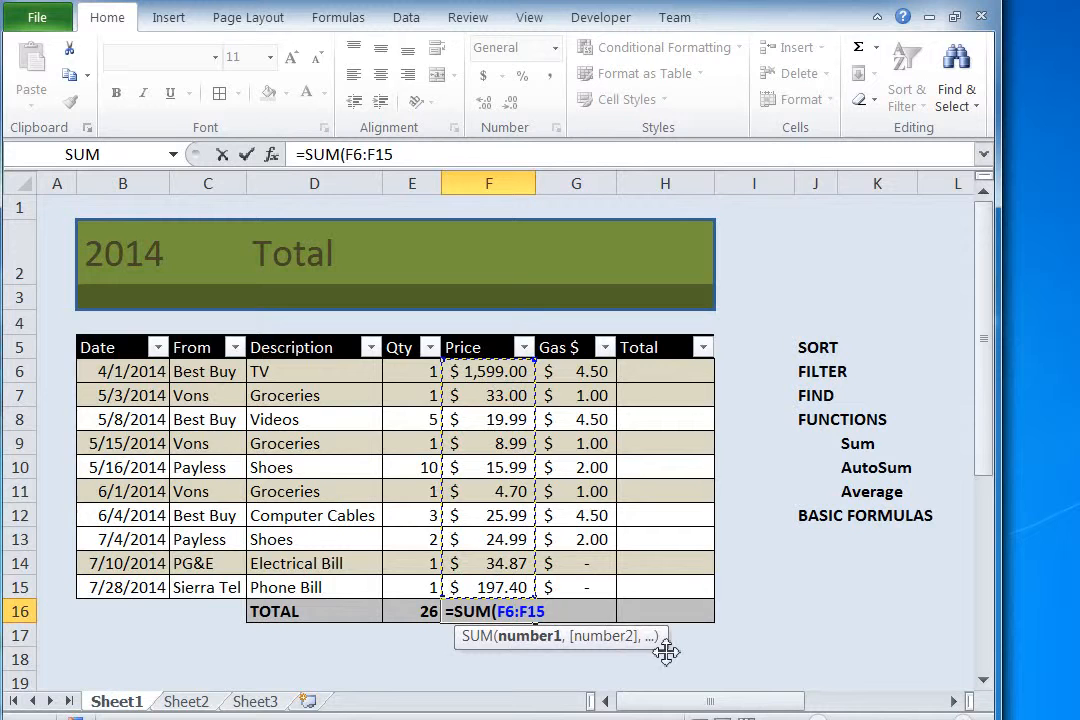
left_click(576, 618)
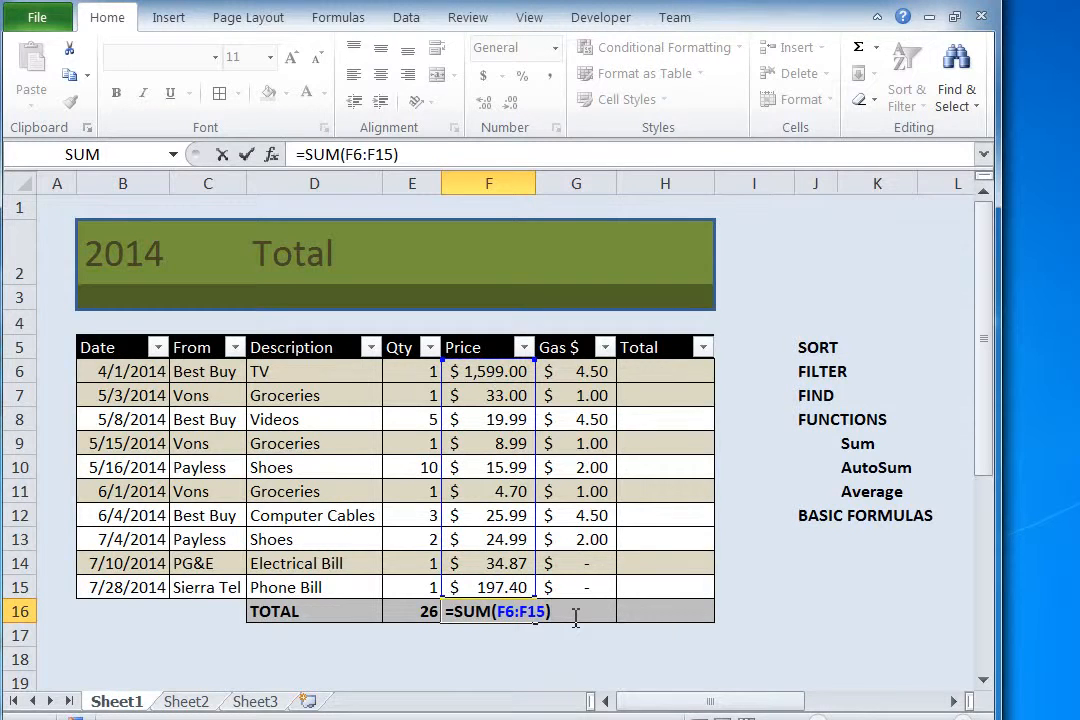
key("Return")
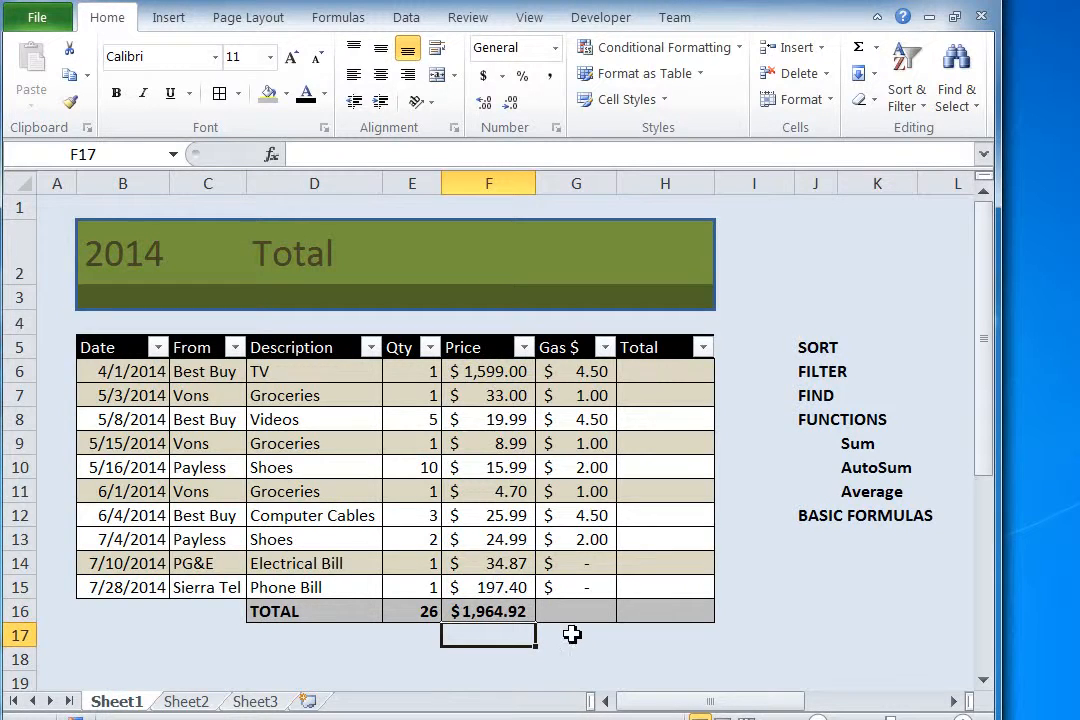
Step: Copy the Price SUM formula from F16 across to G16 to total the Gas $ column
left_click(504, 614)
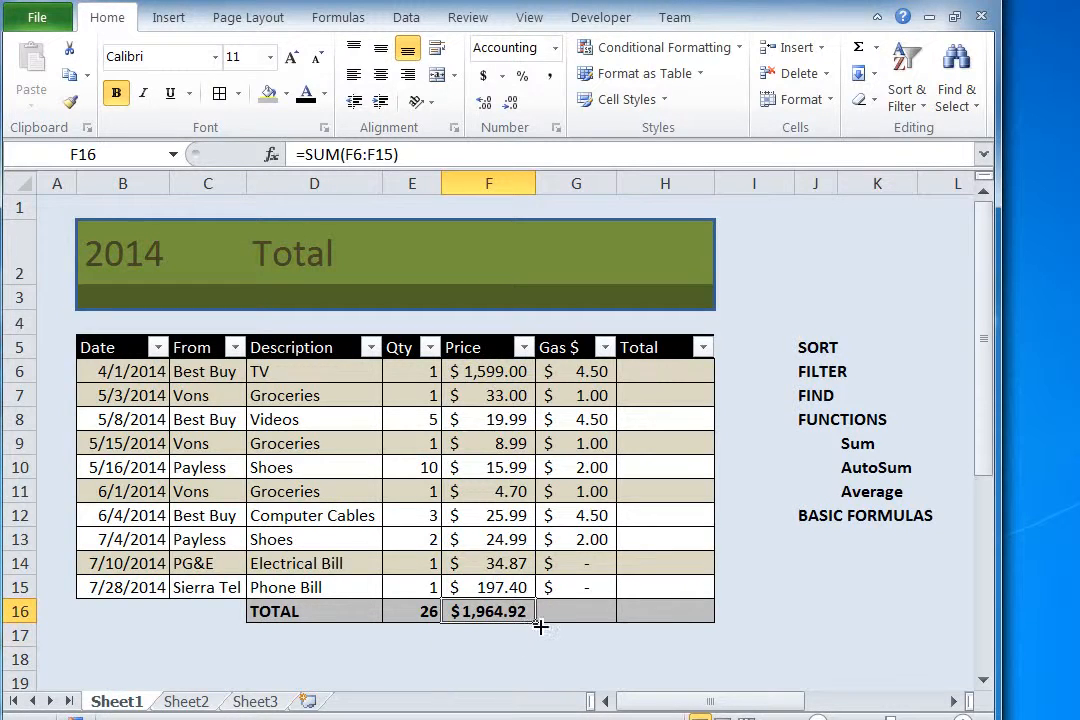
left_click_drag(547, 626, 602, 628)
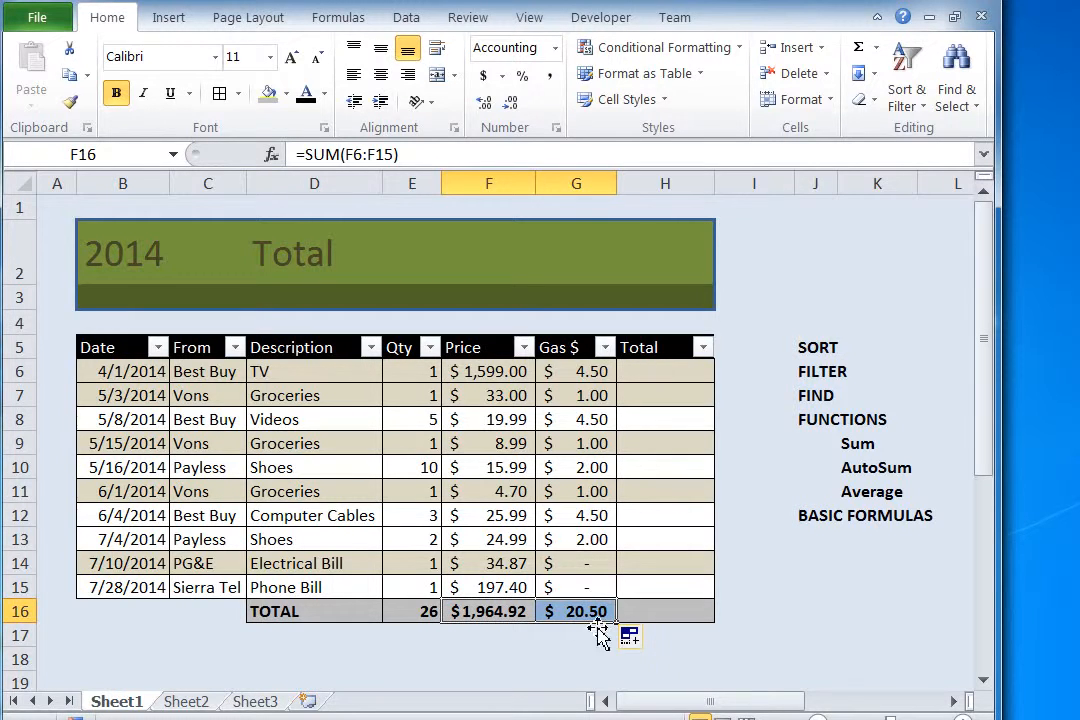
left_click(521, 652)
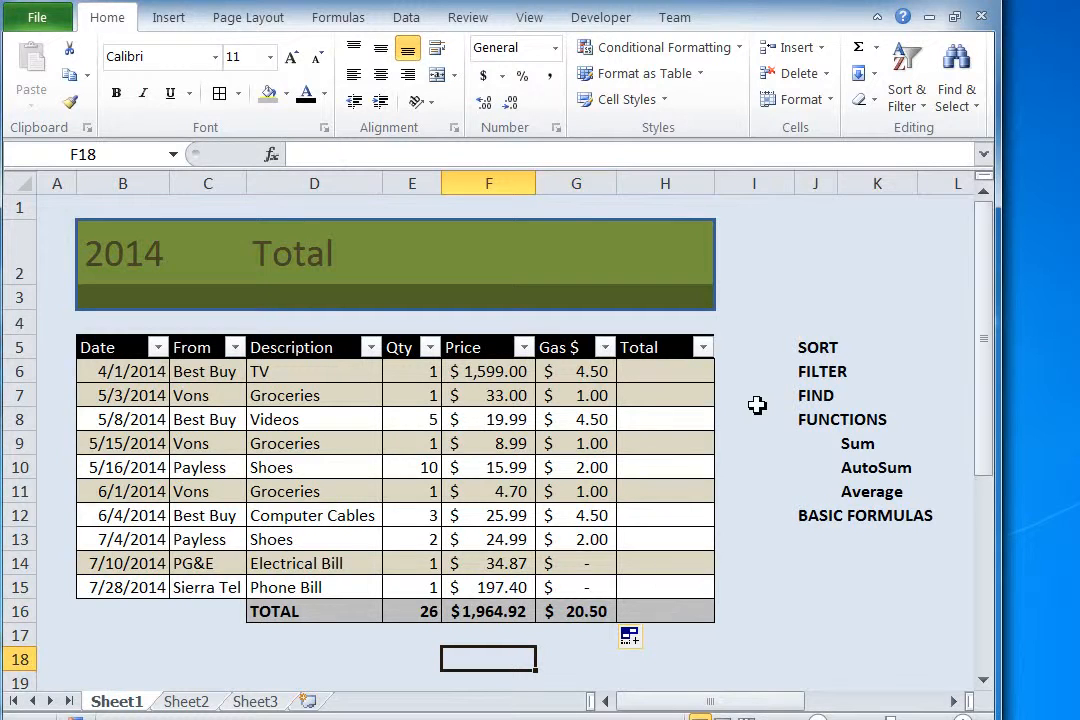
Step: Enter the label AVERAGE in cell D17, below TOTAL
left_click(313, 640)
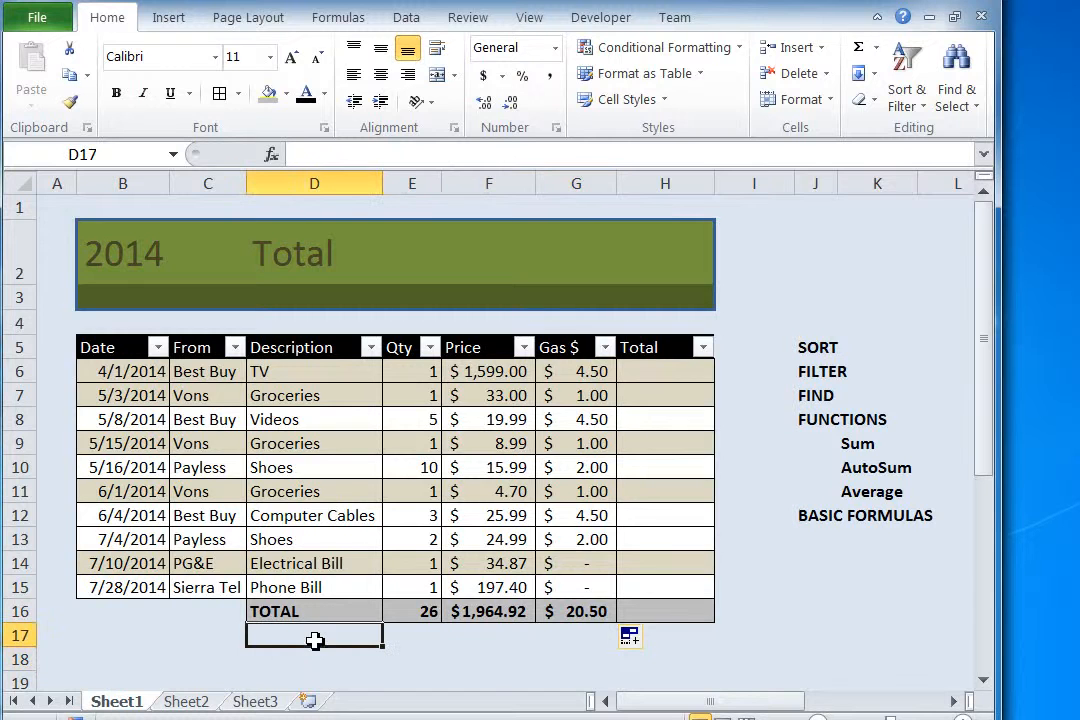
type("AV")
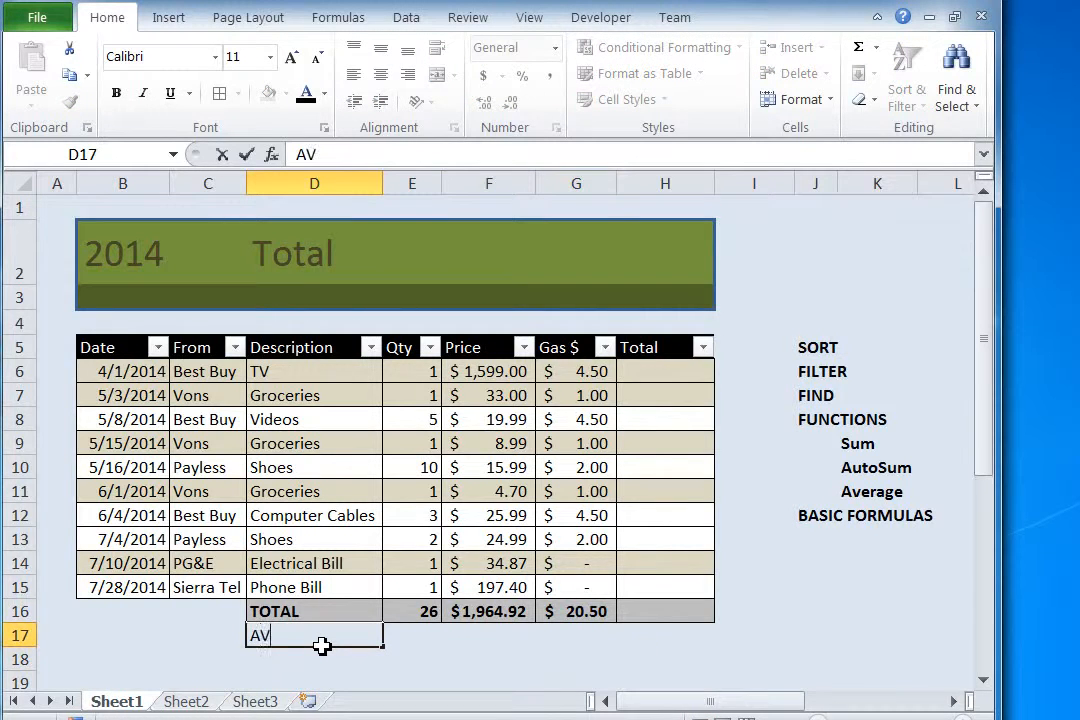
type("ERAGE")
key("Return")
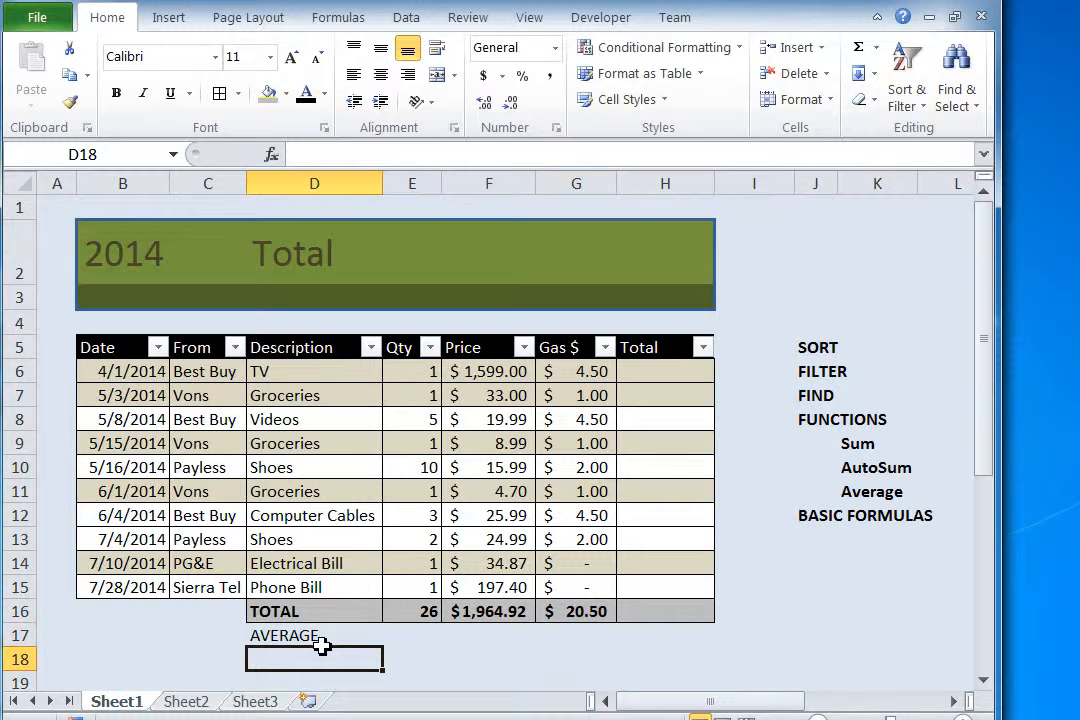
Step: Average the Qty column in cell E17 with the formula =AVERAGE(E6:E15)
left_click(414, 636)
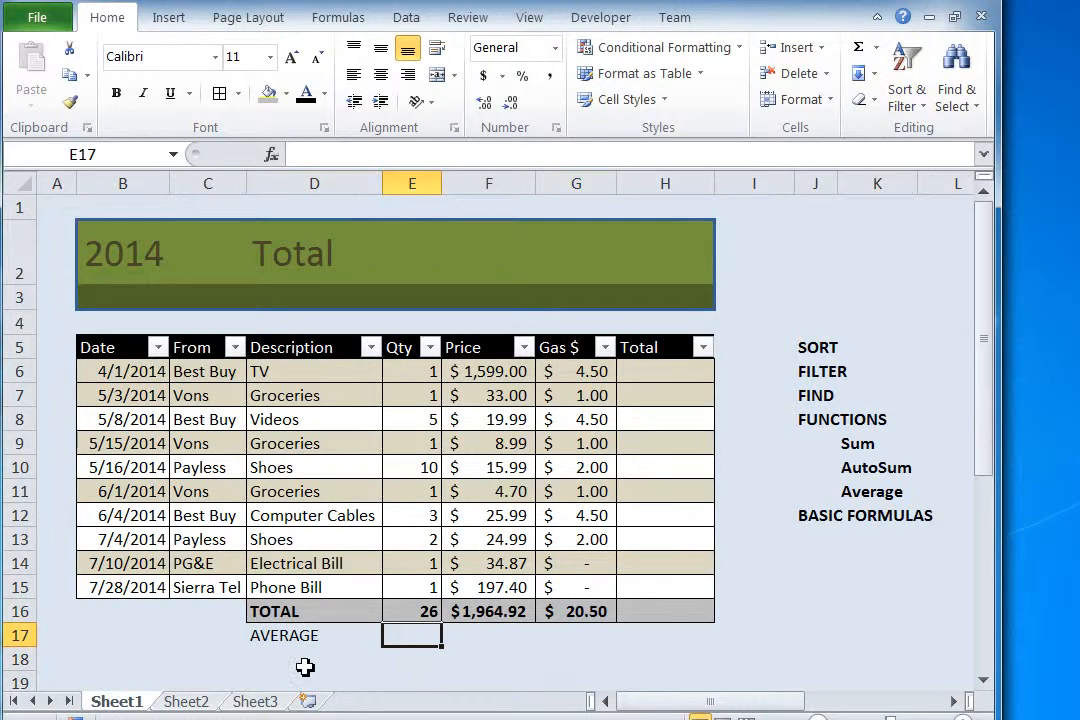
type("=")
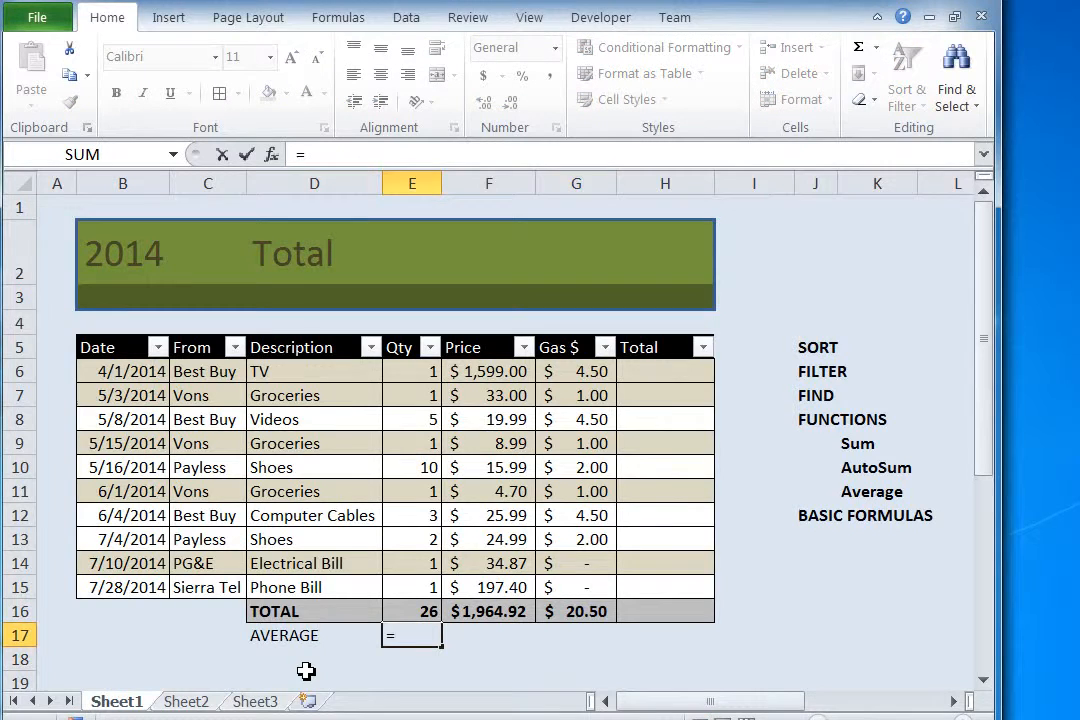
type("AVE")
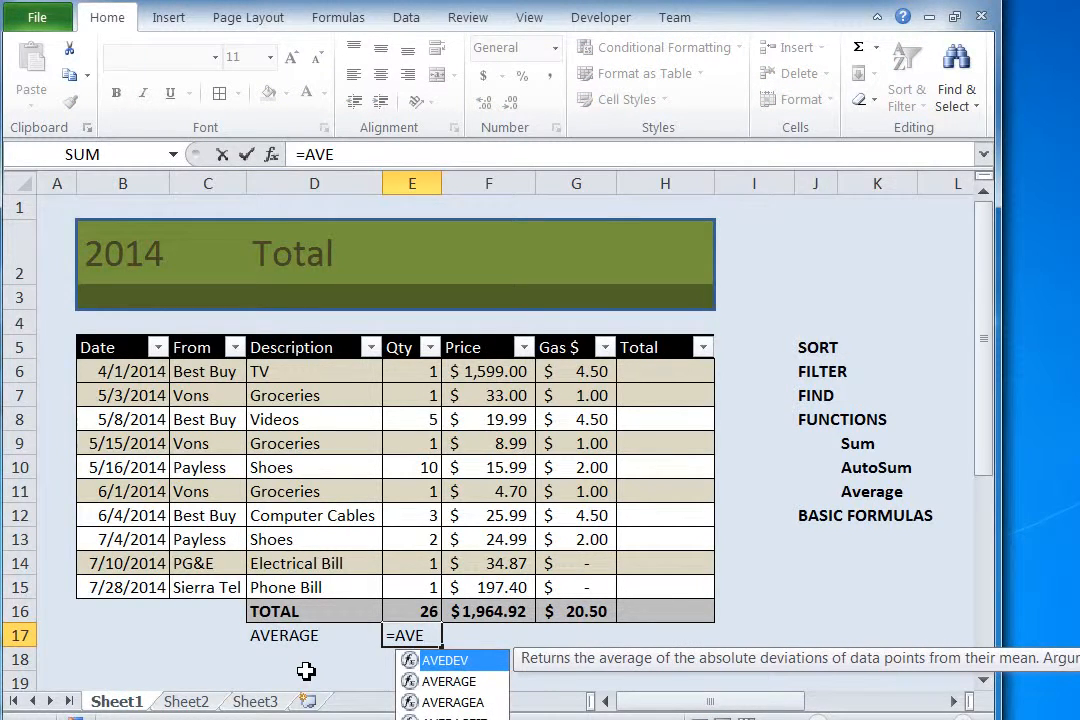
double_click(450, 683)
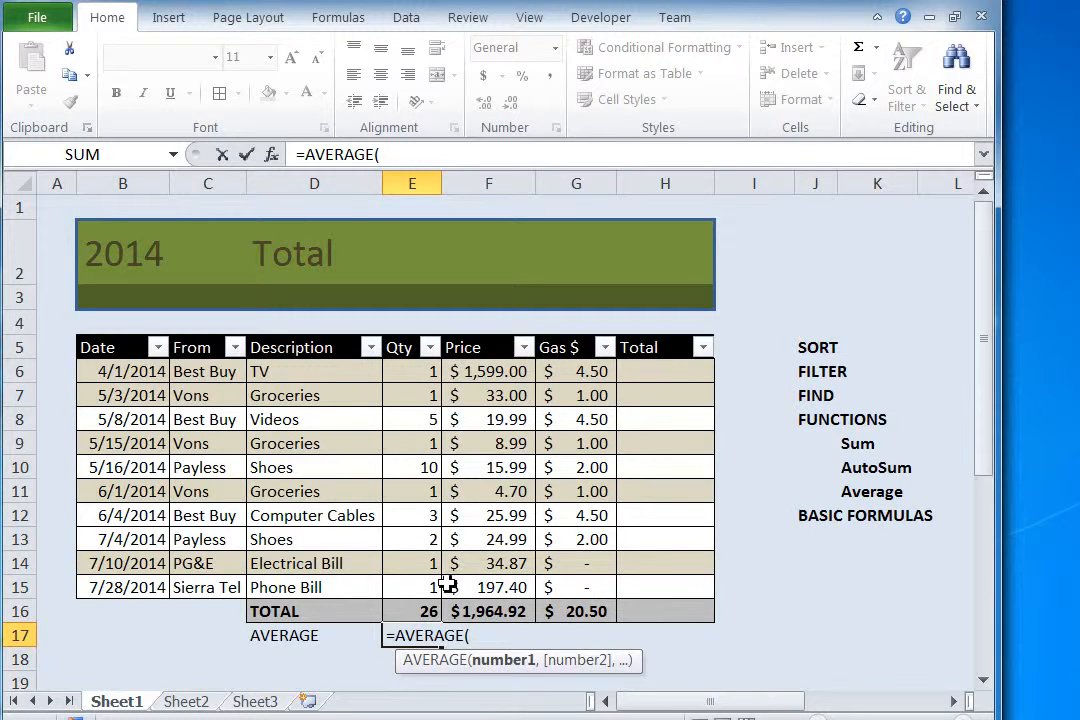
left_click_drag(422, 587, 419, 375)
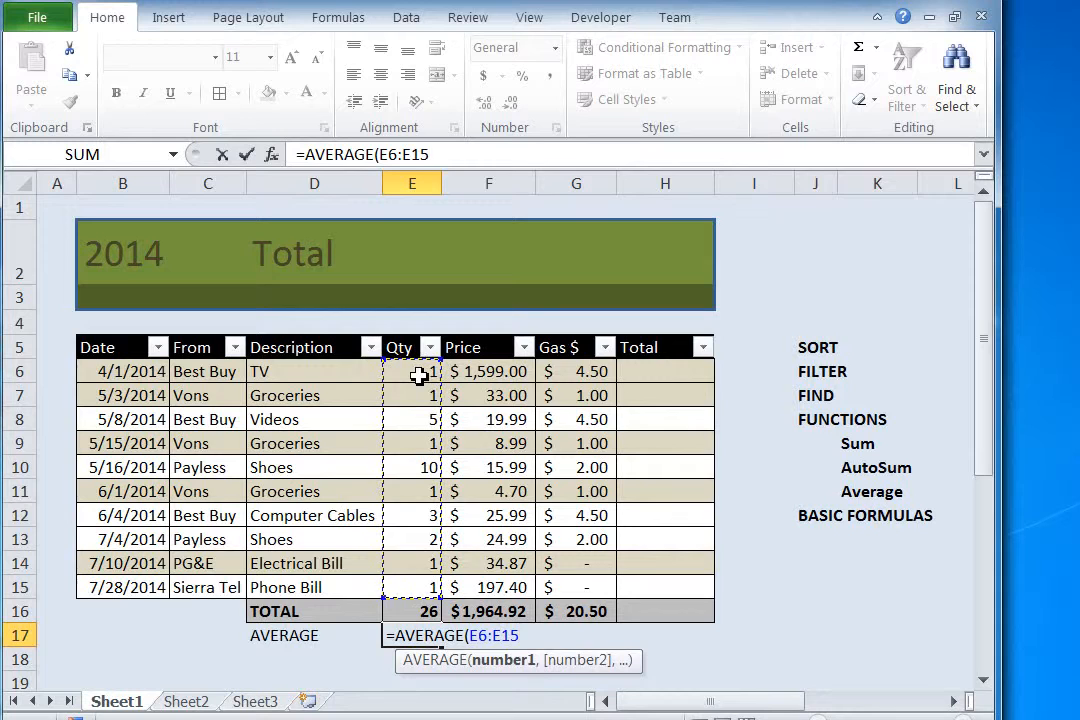
type(")")
key("Return")
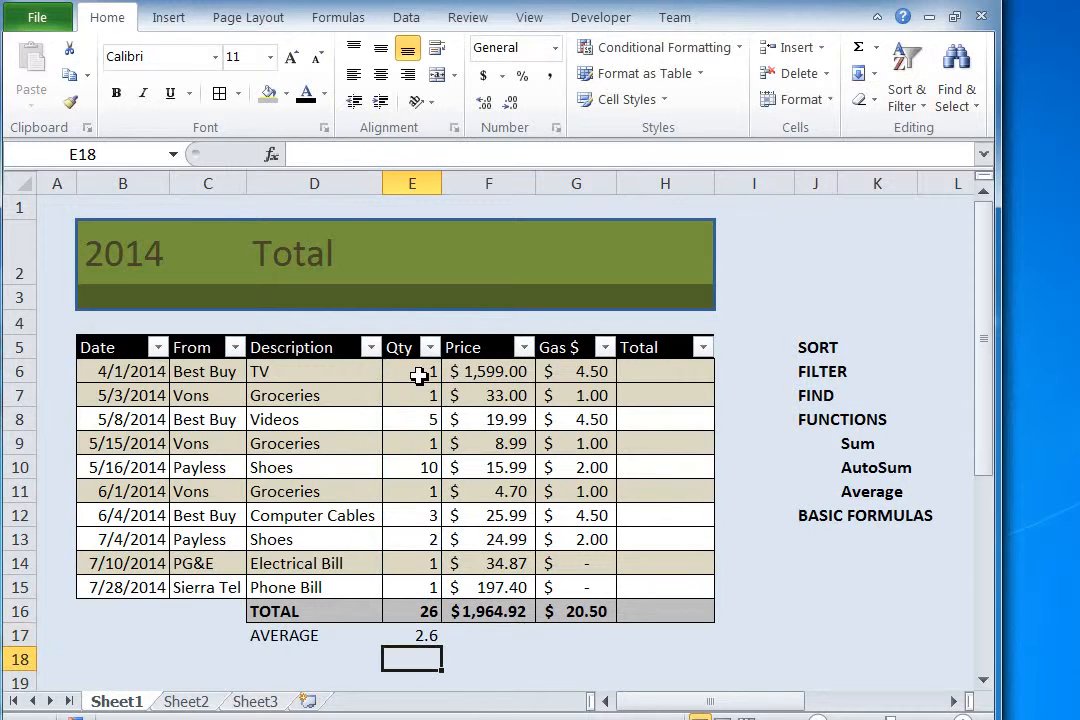
Step: Fill the AVERAGE formula from E17 across to G17 and apply the Accounting dollar format to F17:G17
left_click(425, 637)
left_click_drag(441, 647, 600, 645)
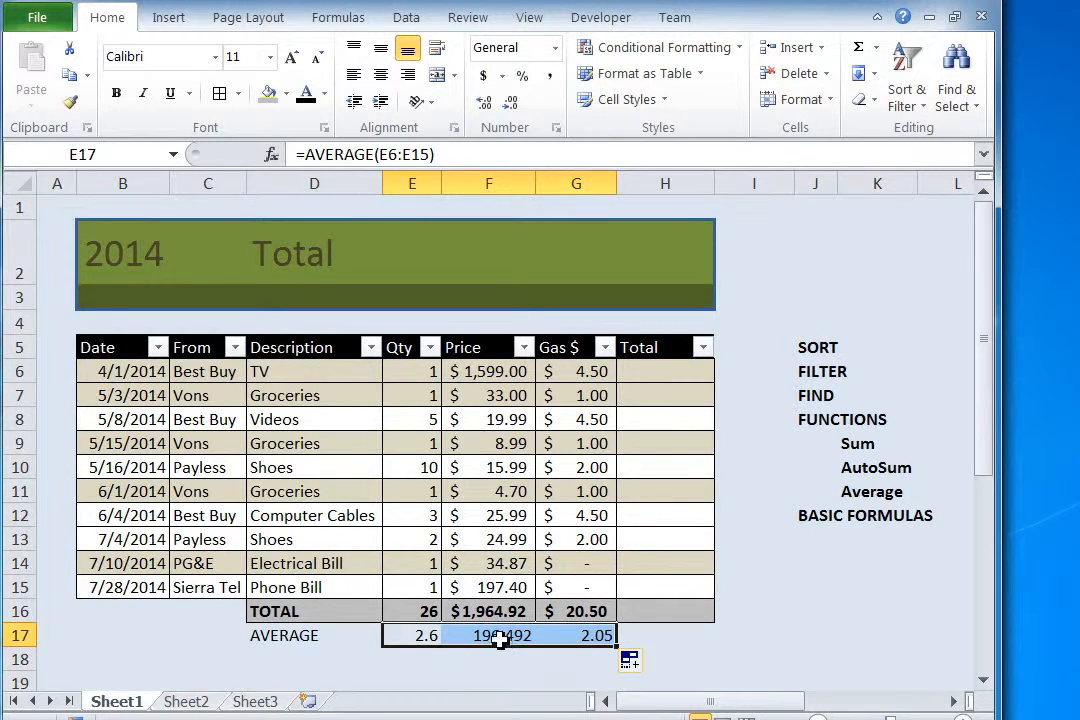
left_click_drag(494, 637, 565, 636)
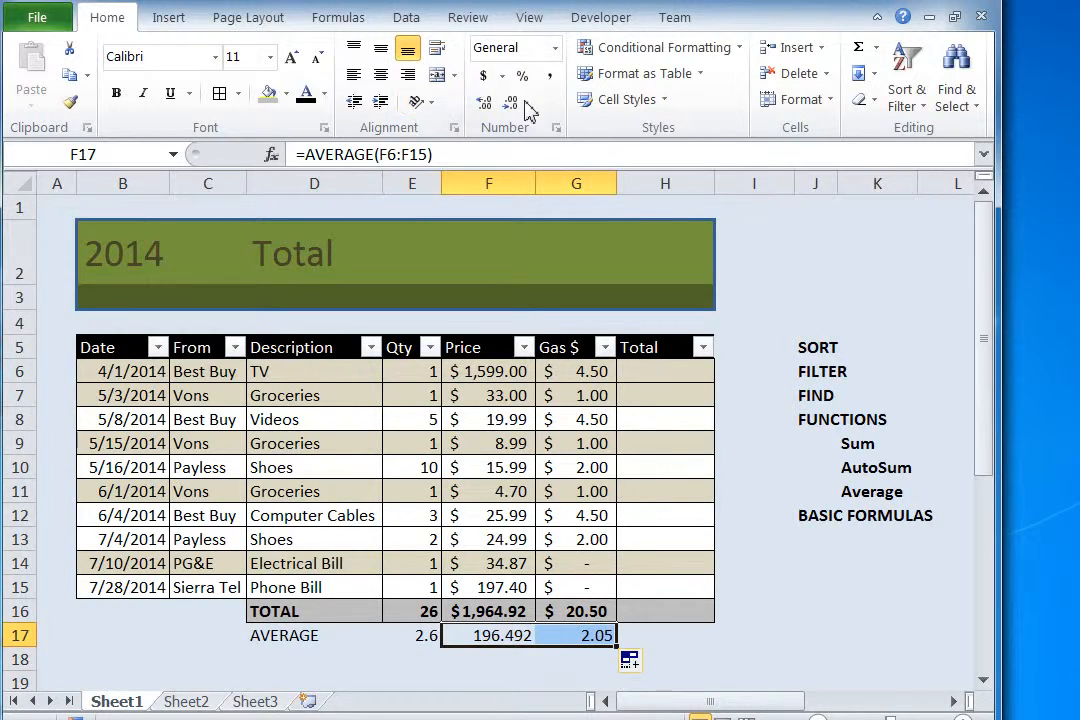
left_click(484, 76)
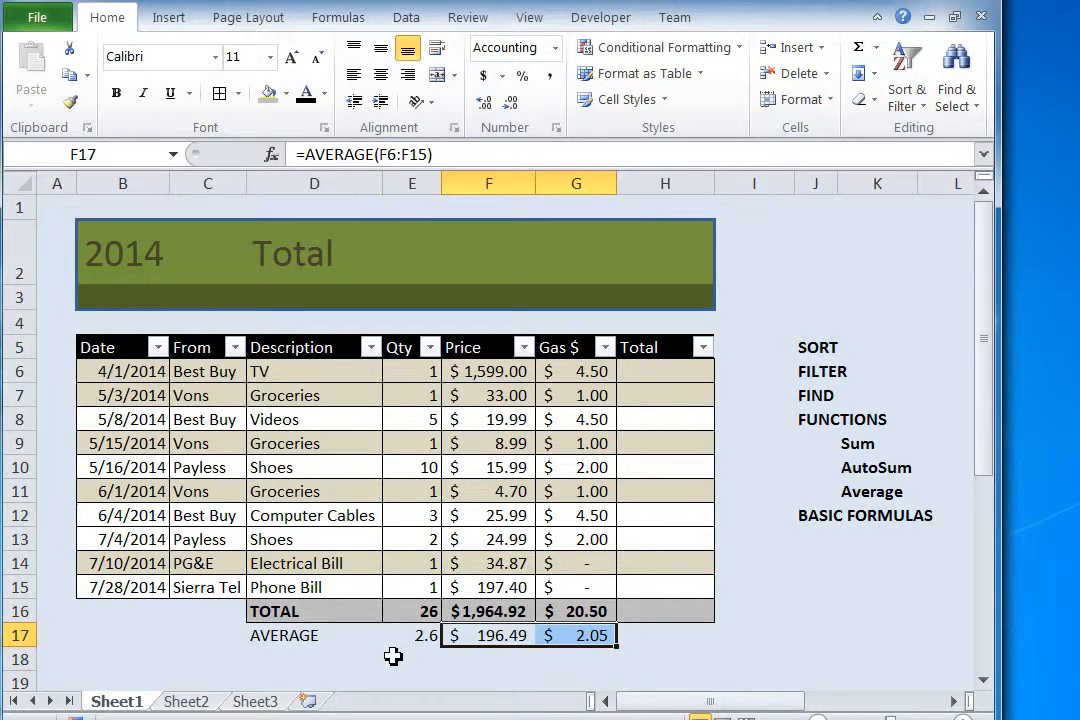
Step: Add borders around all cells of the average row D17:G17
left_click(393, 656)
left_click_drag(292, 636, 598, 634)
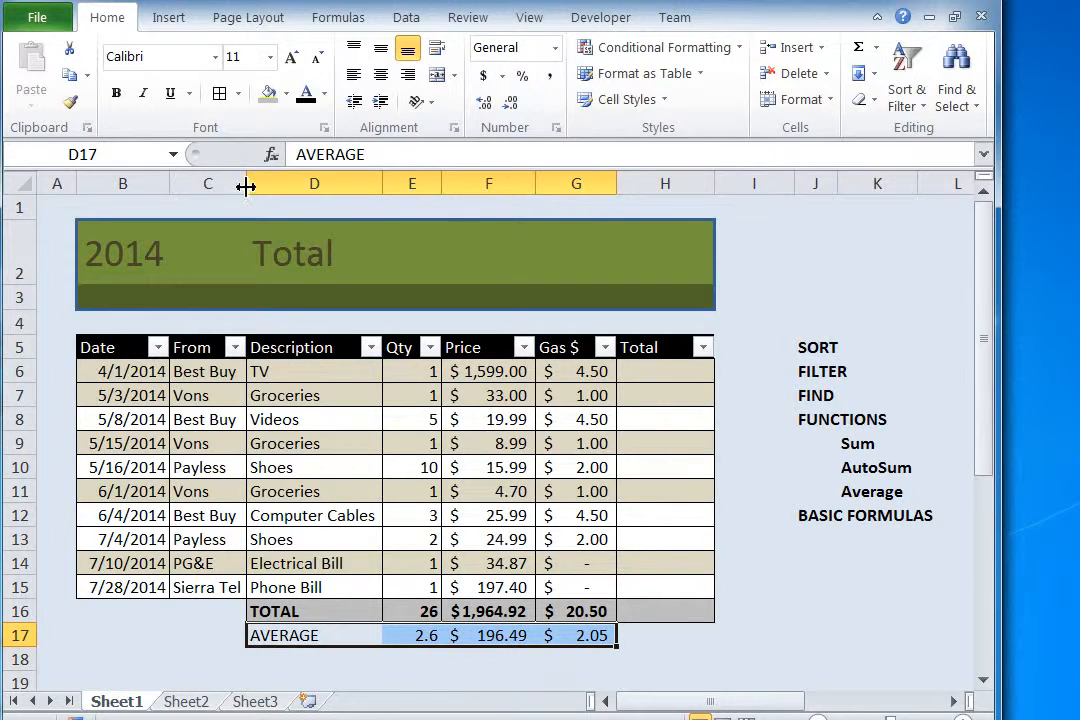
left_click(219, 93)
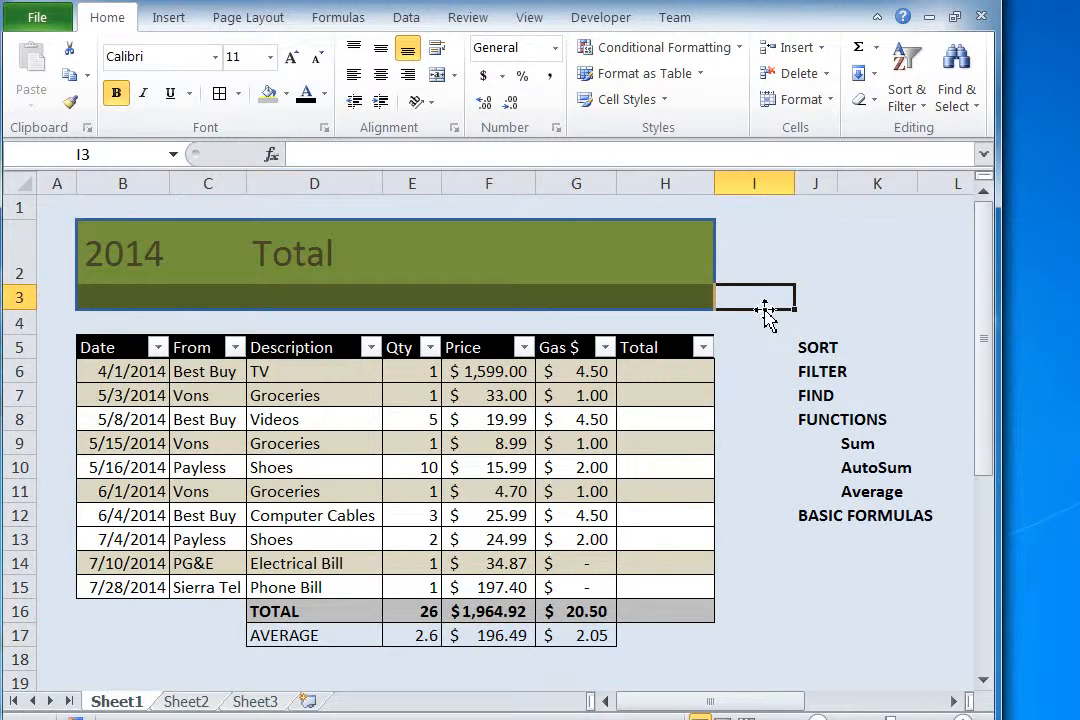
Step: Calculate the 5/16/2014 Shoes total in cell H10 as quantity times price plus gas, with =E10*F10+G10
left_click(676, 377)
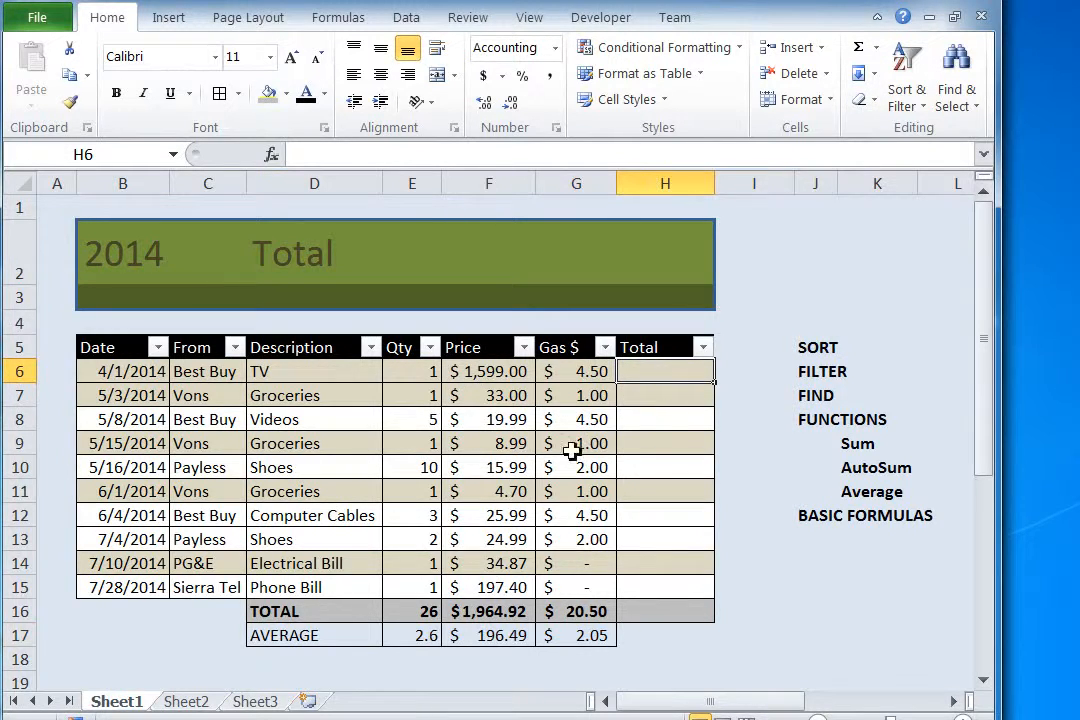
left_click(645, 473)
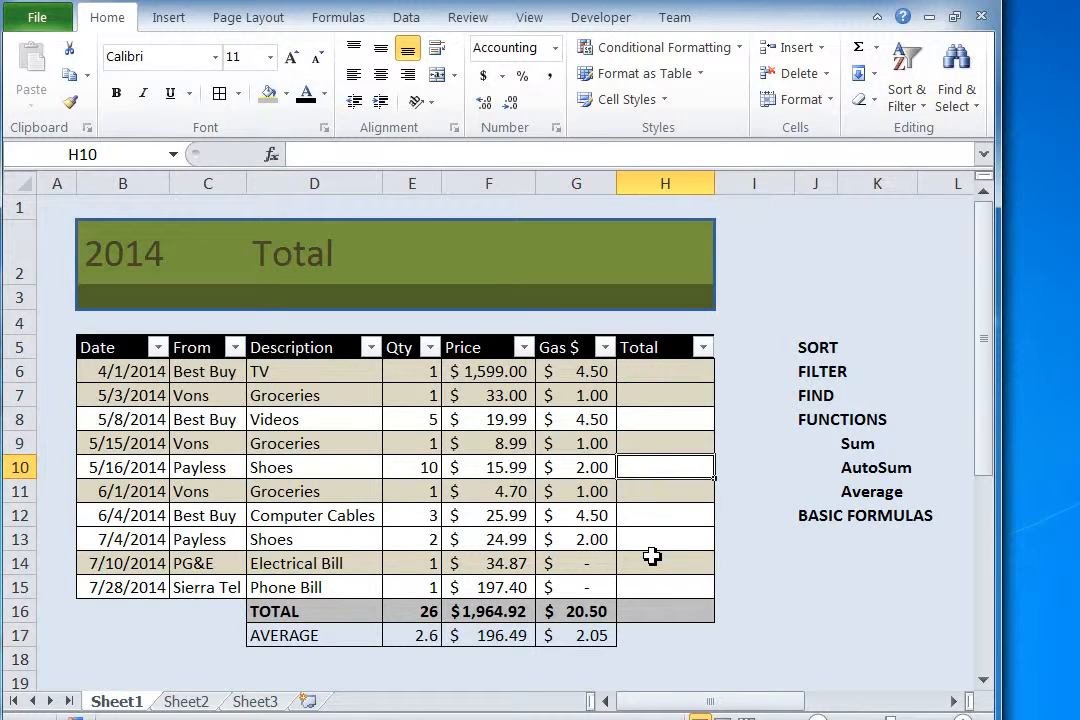
type("=")
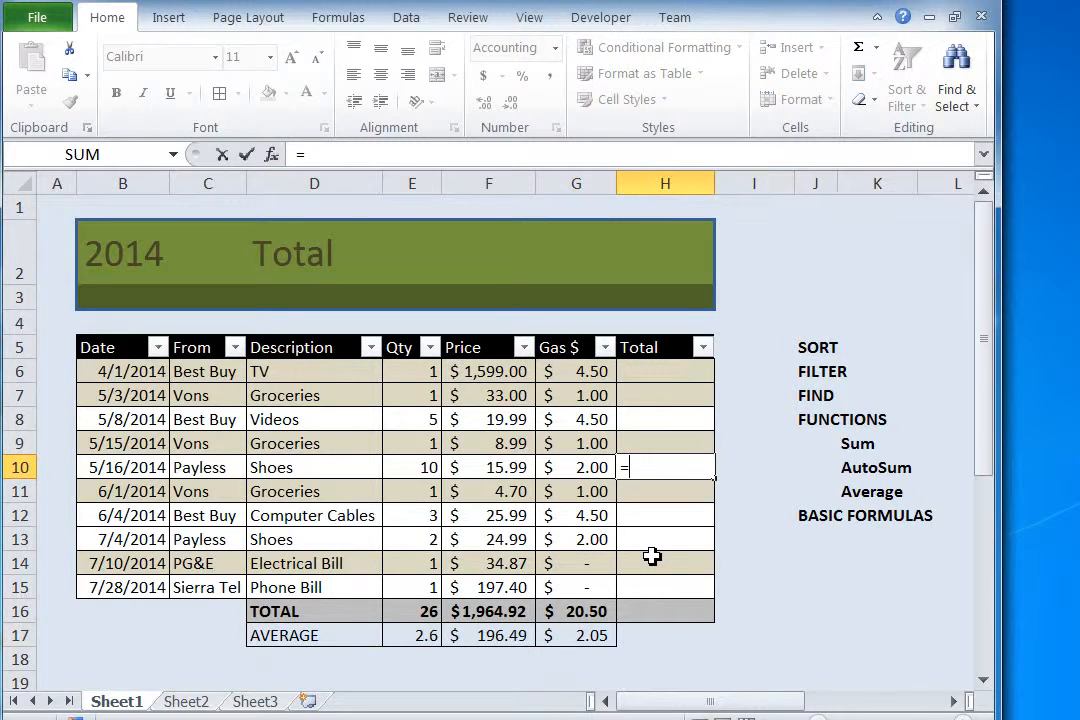
left_click(420, 469)
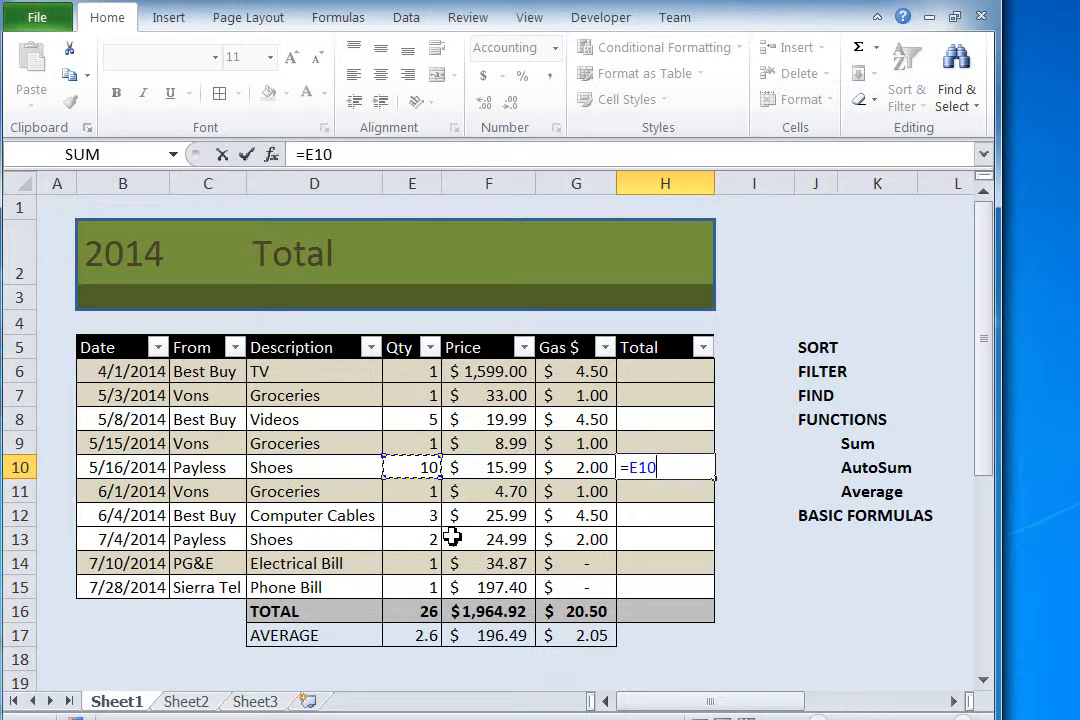
type("*")
left_click(497, 472)
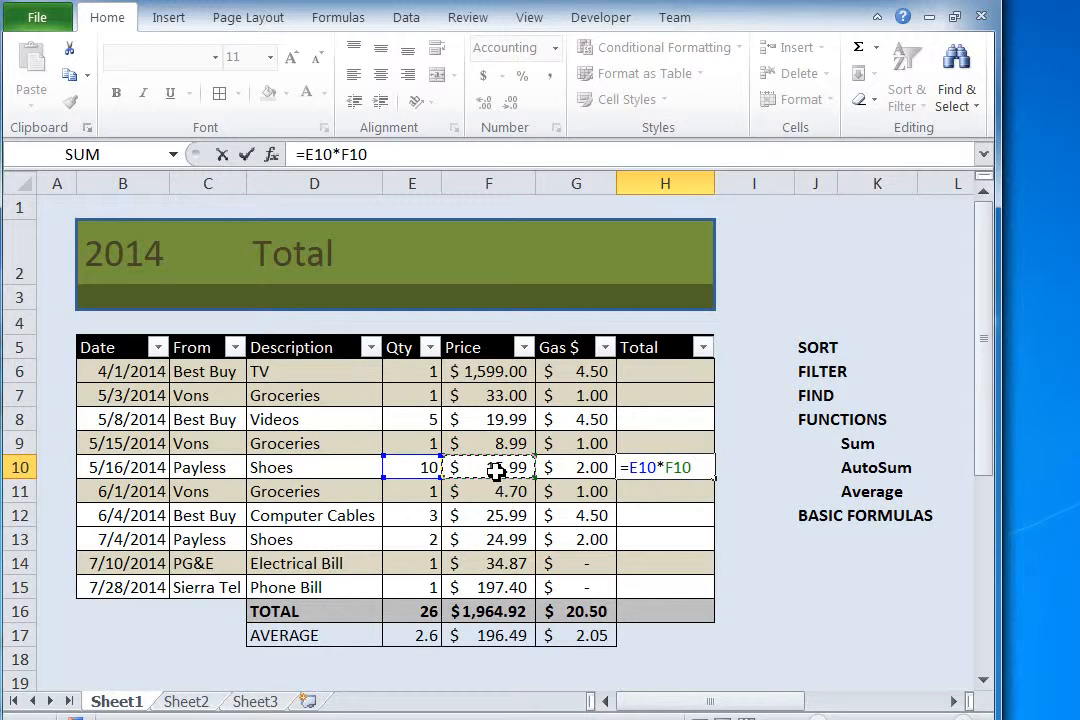
type("+")
left_click(591, 470)
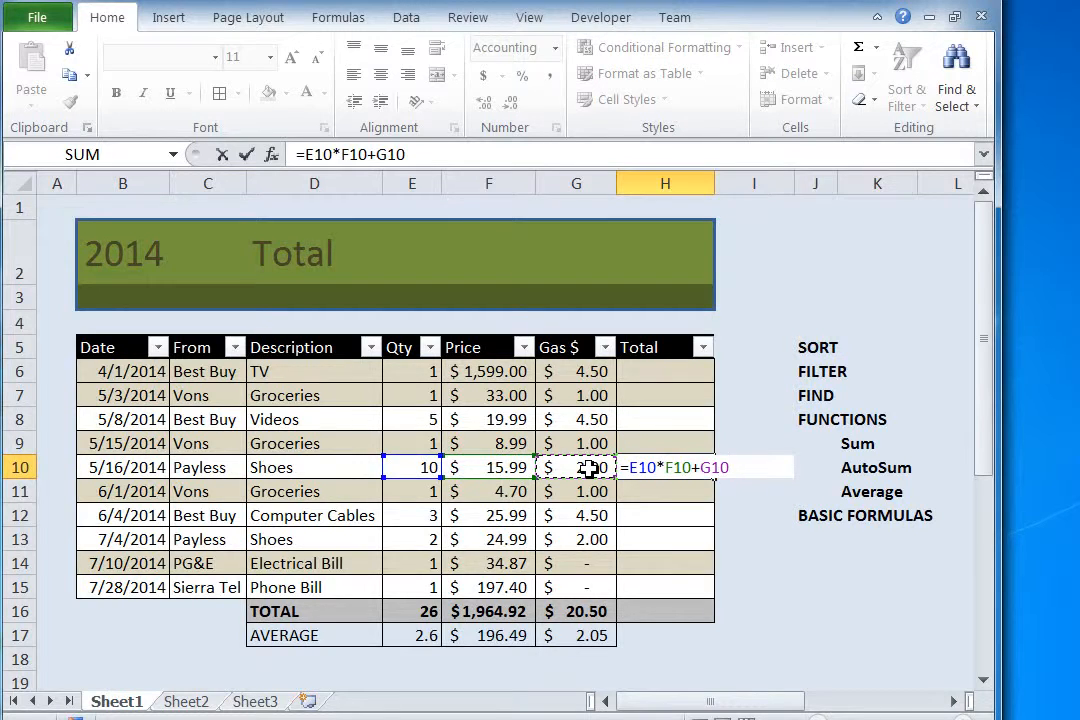
key("Return")
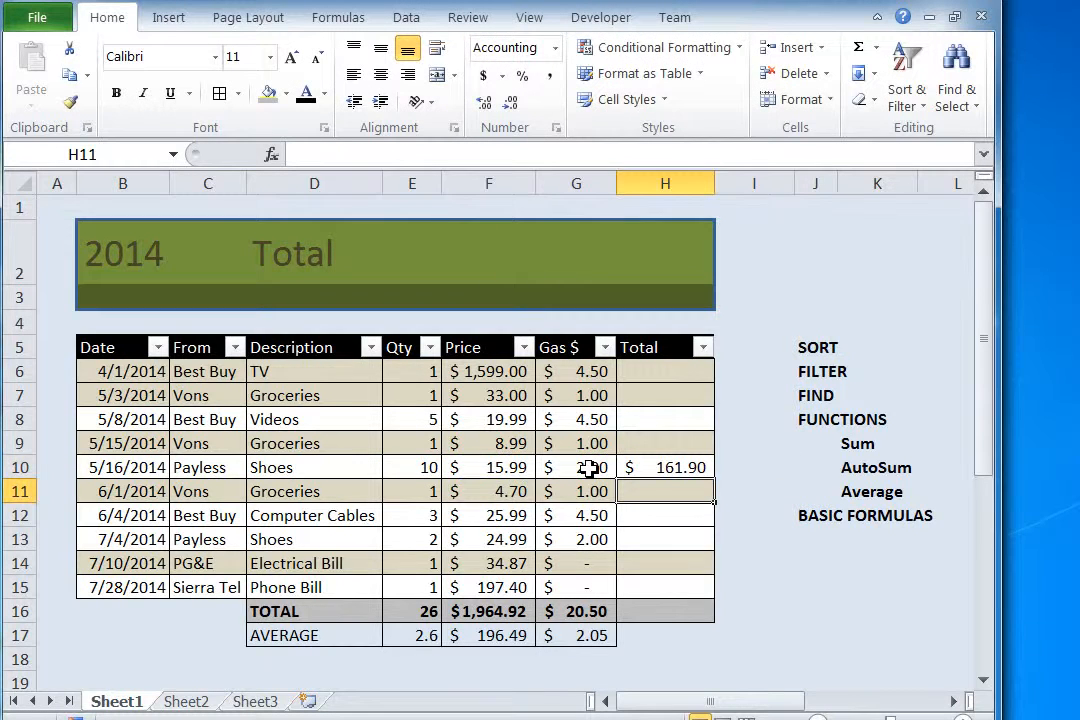
Step: Fill the H10 formula up through H6 without formatting so the original row shading is kept
left_click(672, 468)
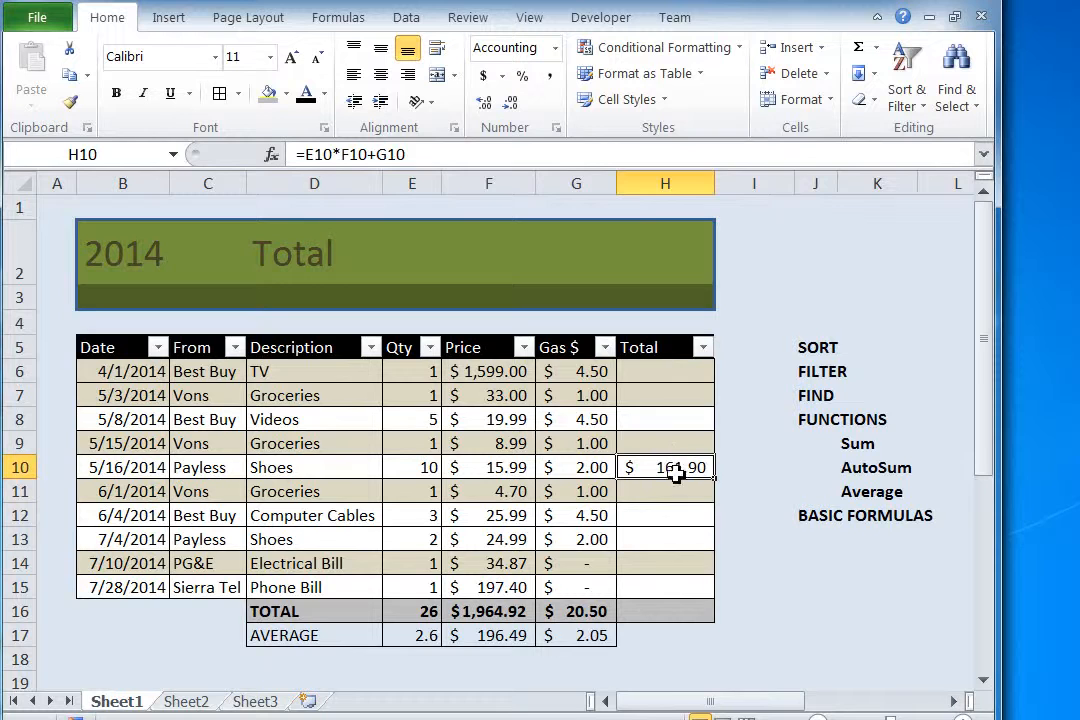
left_click_drag(714, 479, 701, 368)
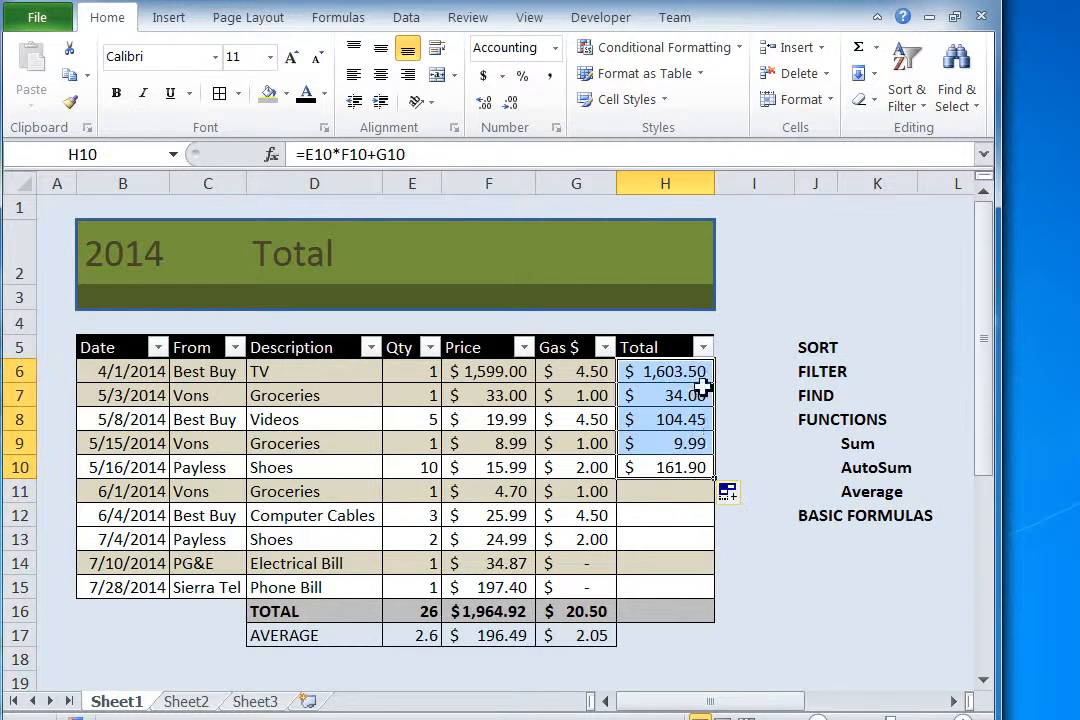
left_click(745, 496)
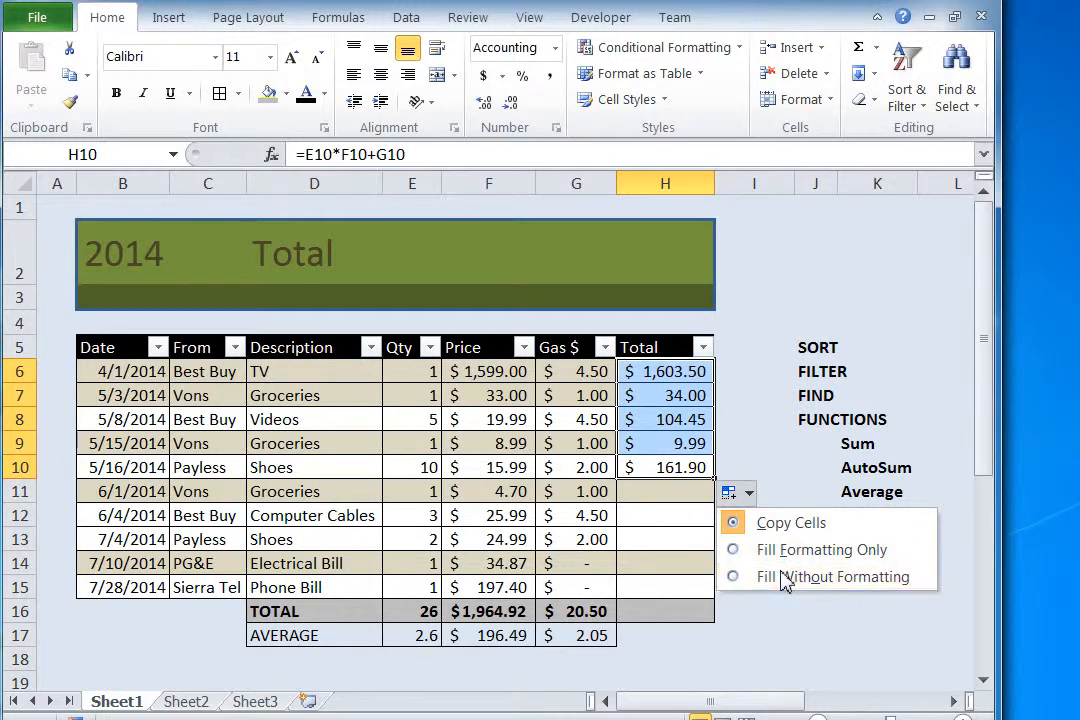
left_click(783, 577)
Step: Fill the H10 formula down through H15 without formatting so the original row shading is kept
left_click(709, 477)
left_click_drag(709, 477, 719, 595)
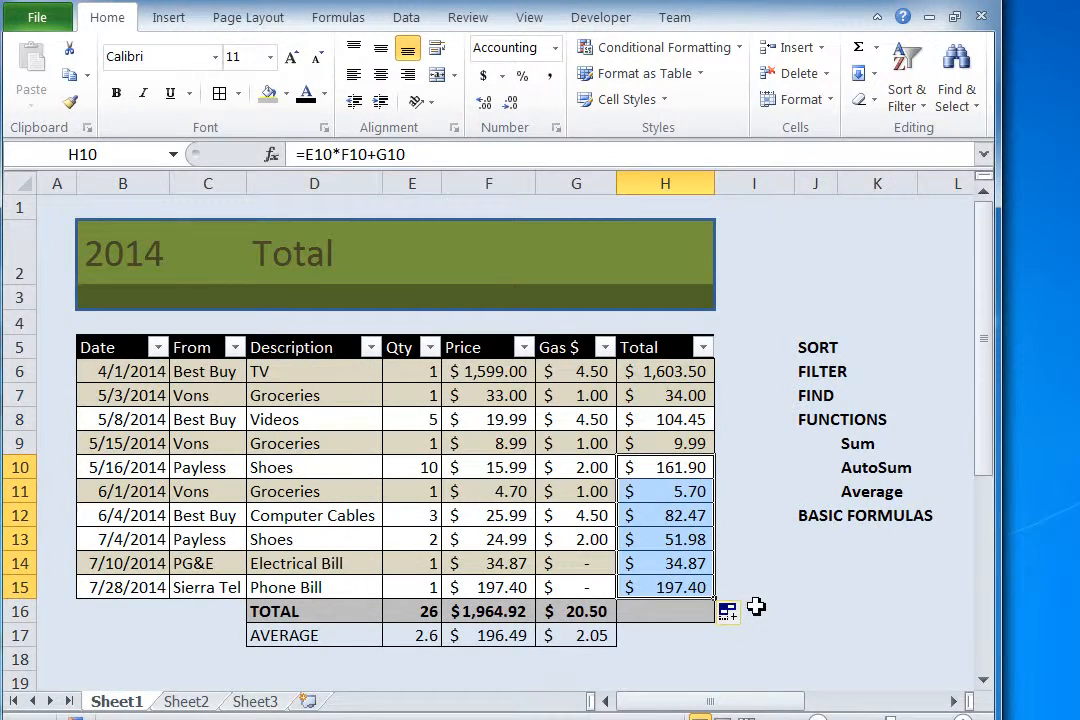
left_click(749, 614)
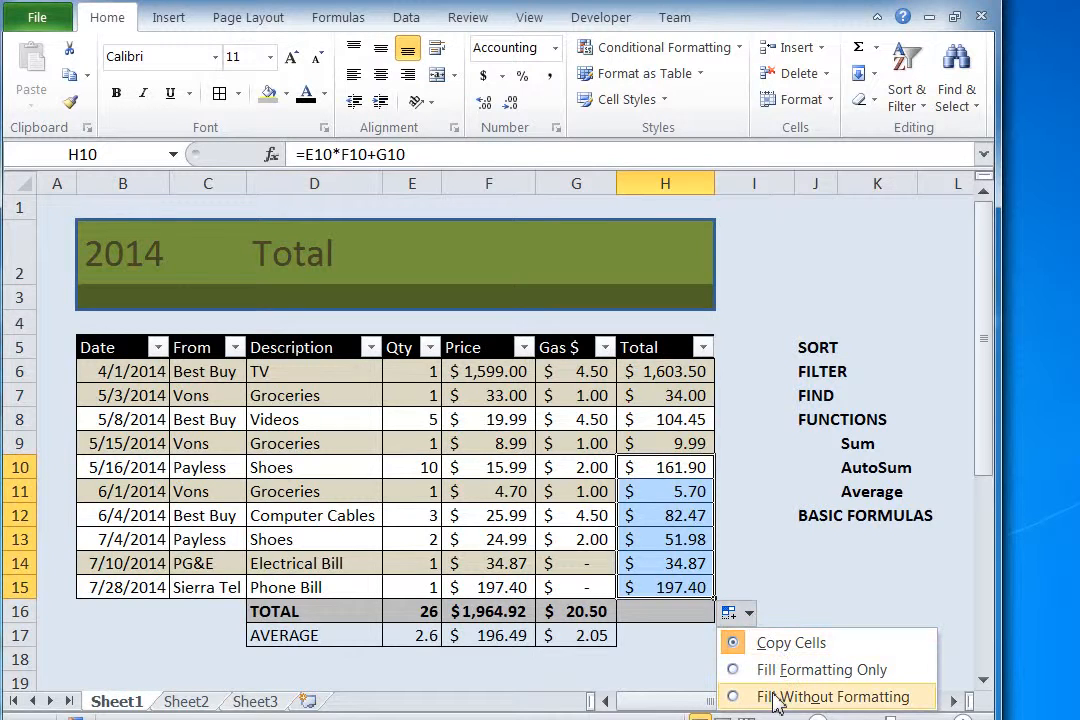
left_click(769, 694)
Step: Use AutoSum in cell H16 of the TOTAL row to add up the row totals, with =SUM(H6:H15)
left_click(677, 618)
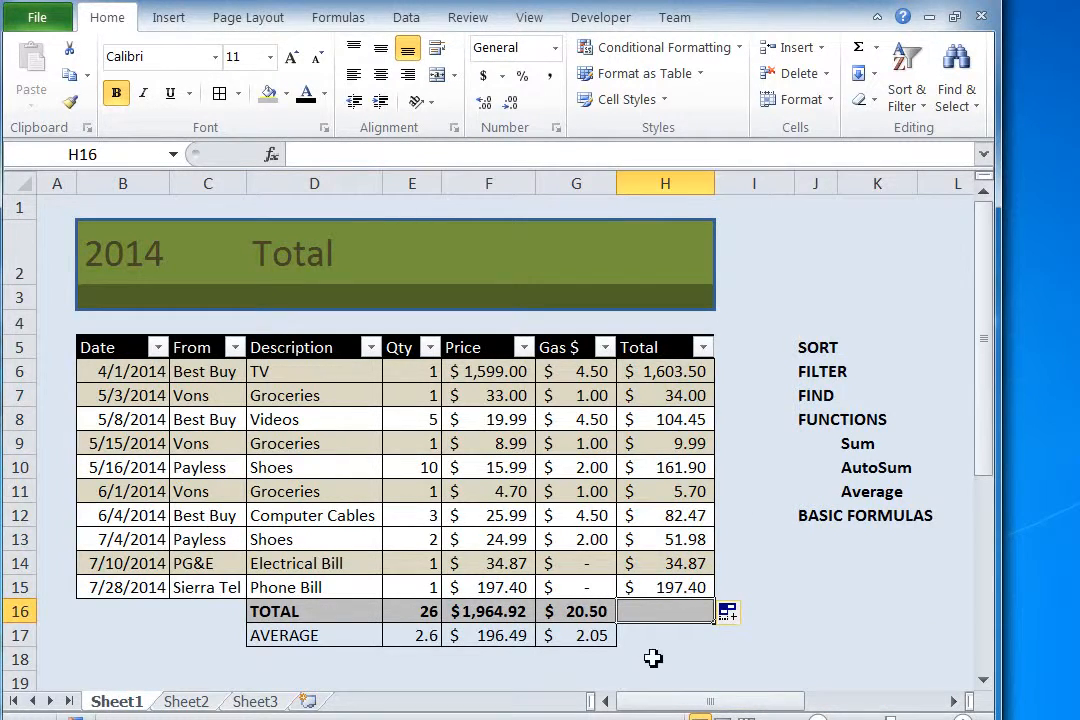
left_click(858, 52)
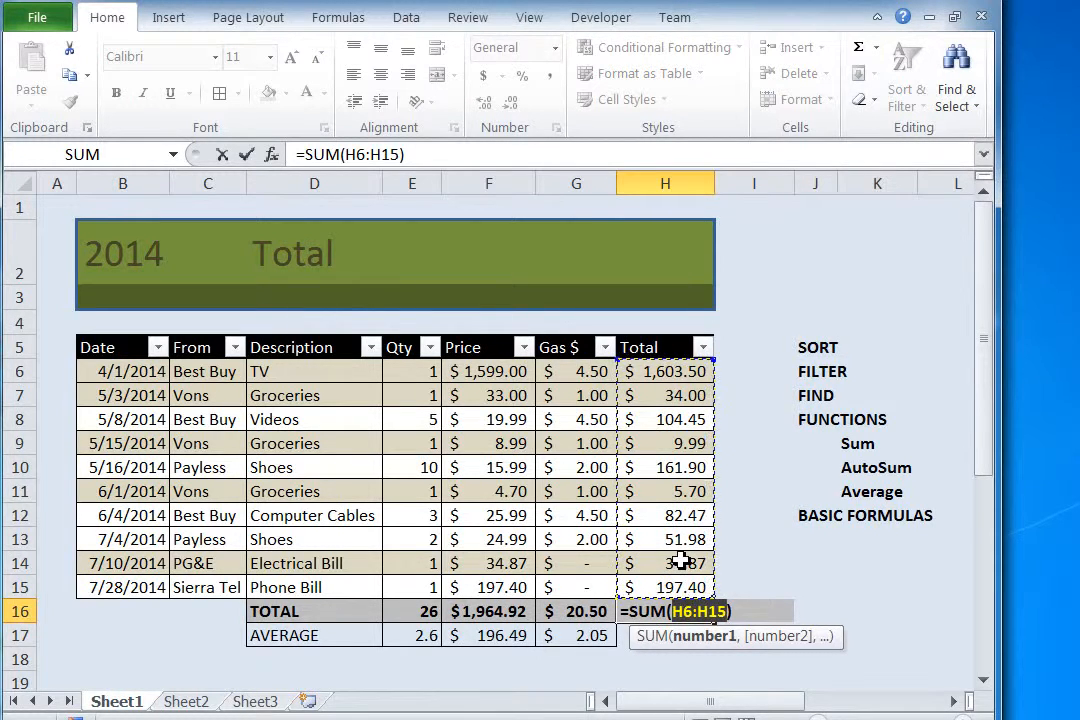
key("Return")
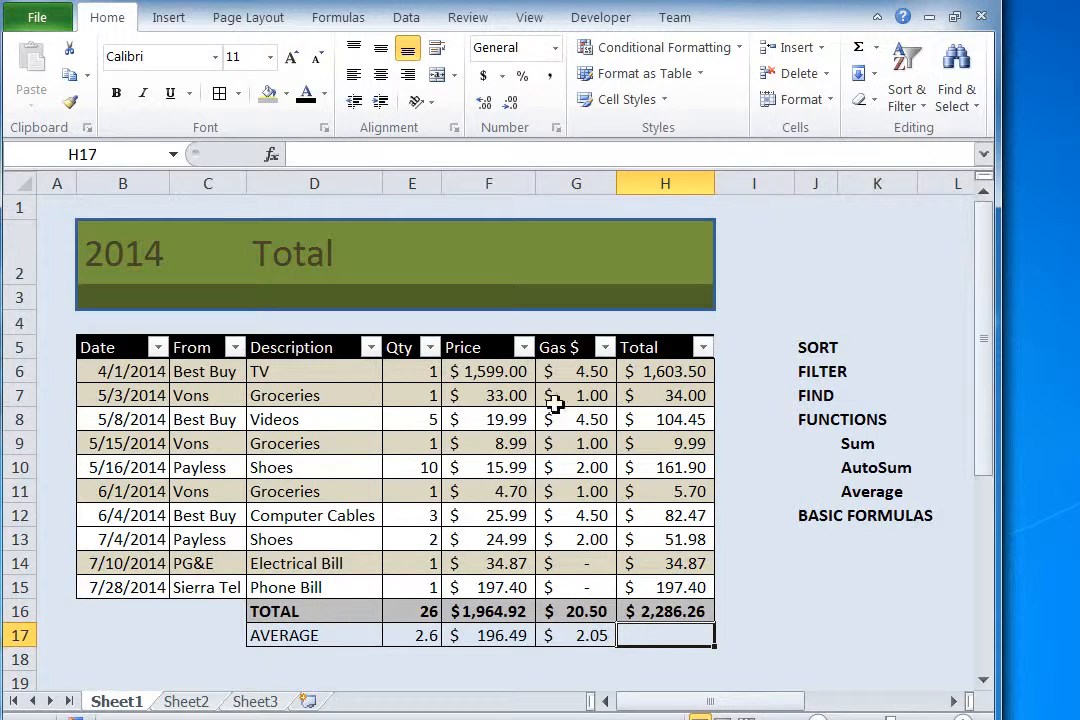
Step: Link the banner amount in cell E2, beside the Total heading, to the grand total with the formula =H16
left_click(451, 246)
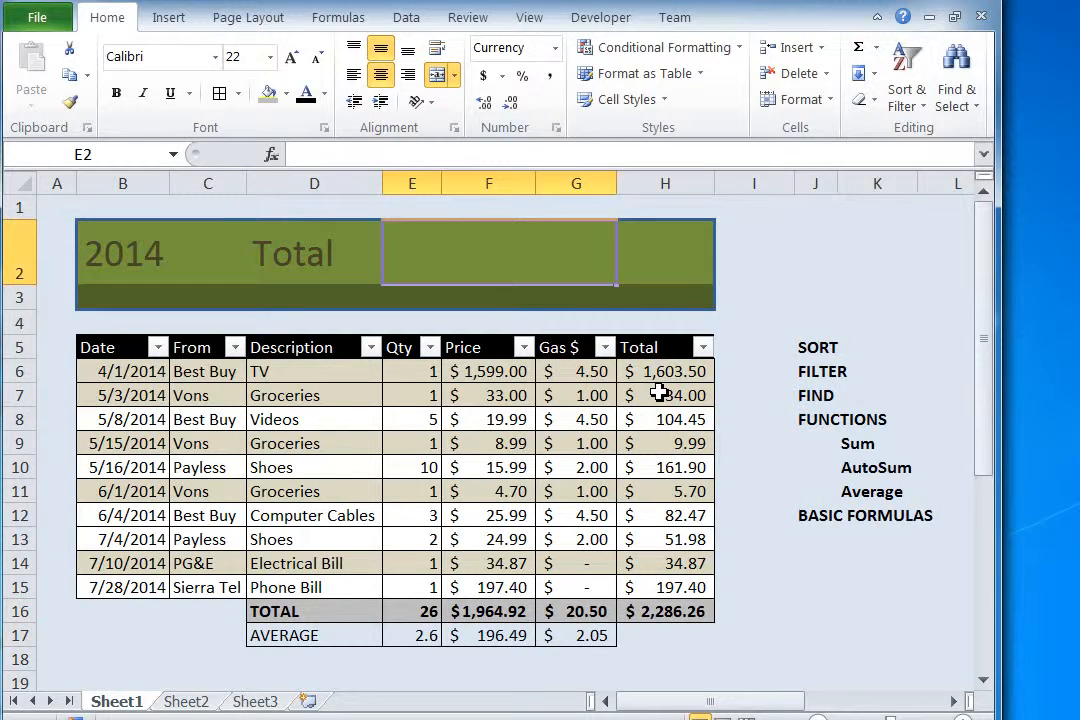
type("=")
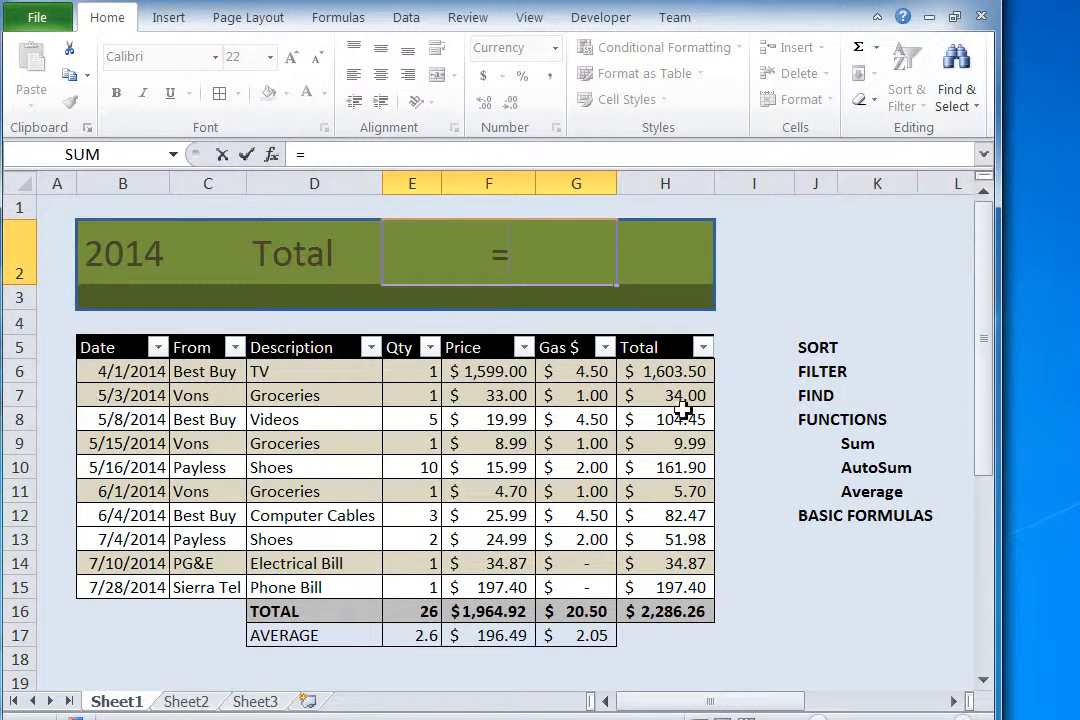
left_click(665, 613)
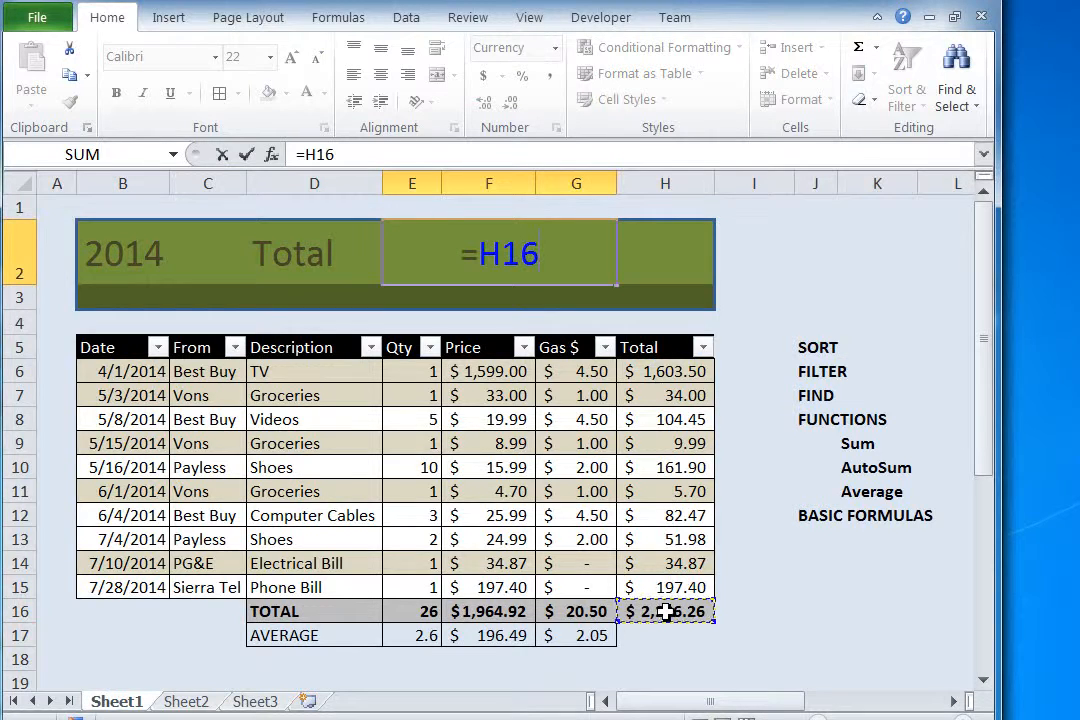
key("Return")
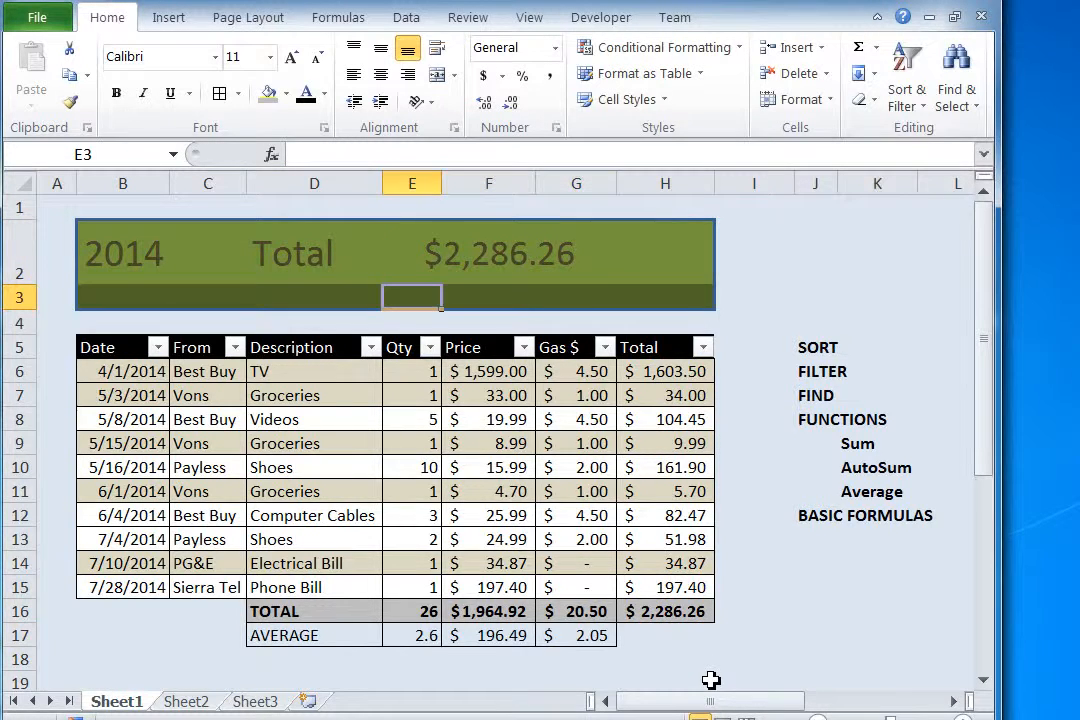
left_click(781, 271)
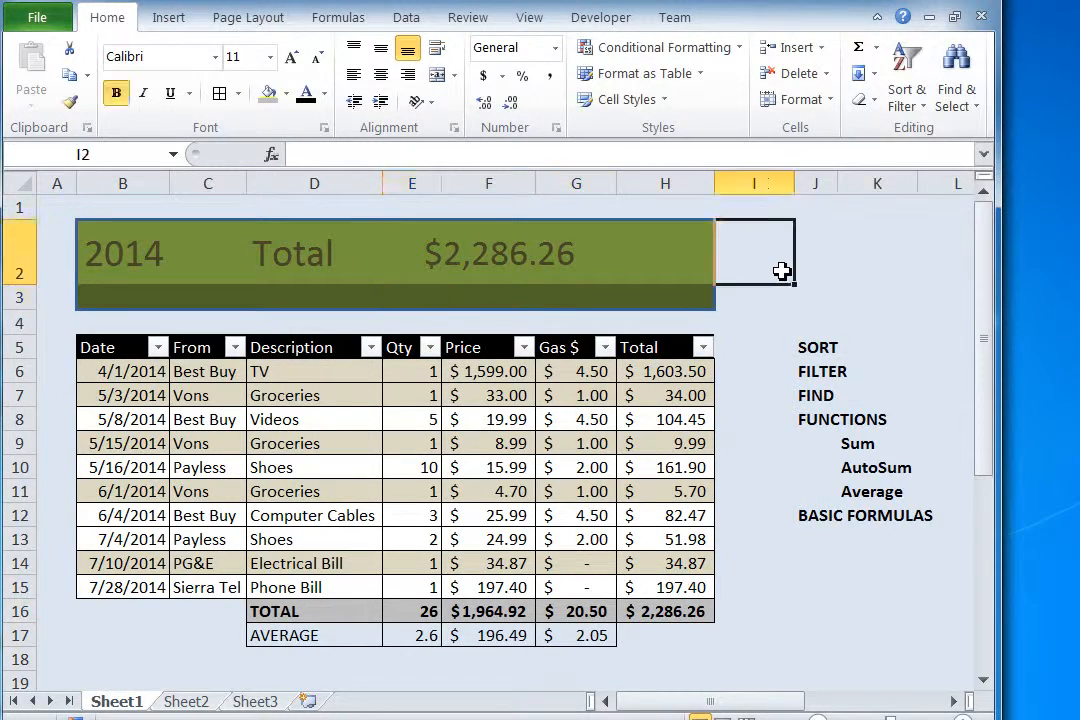